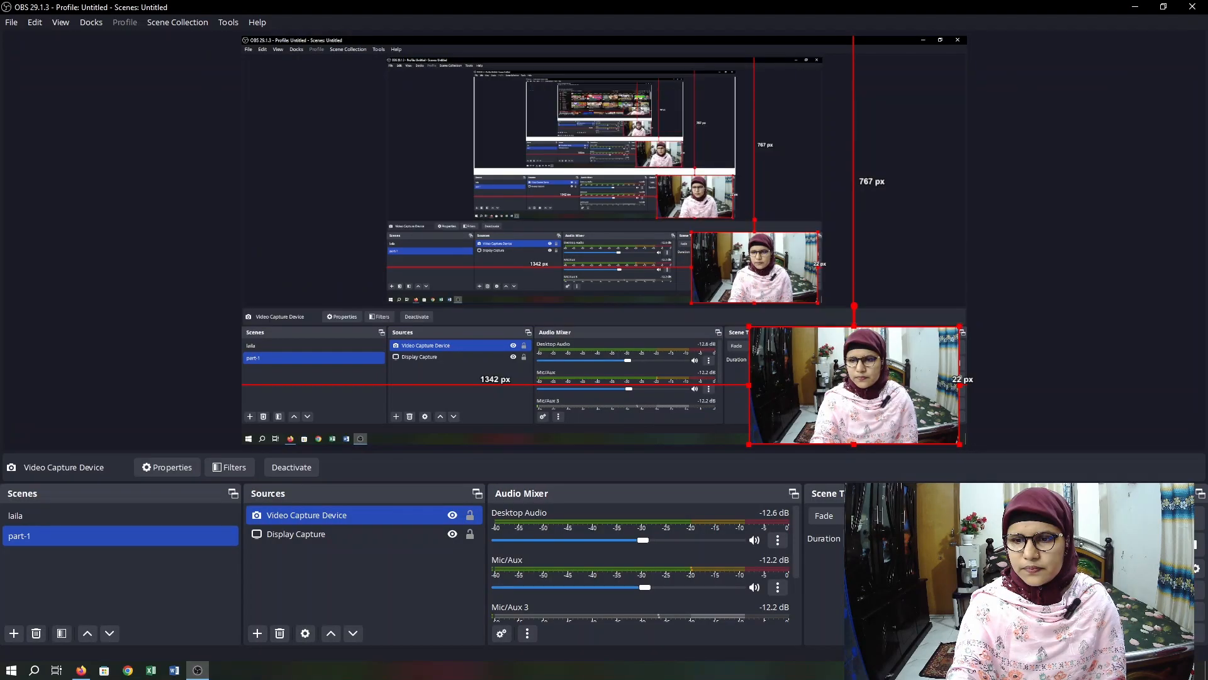
{"action": "left_click", "coordinate": [1135, 8]}
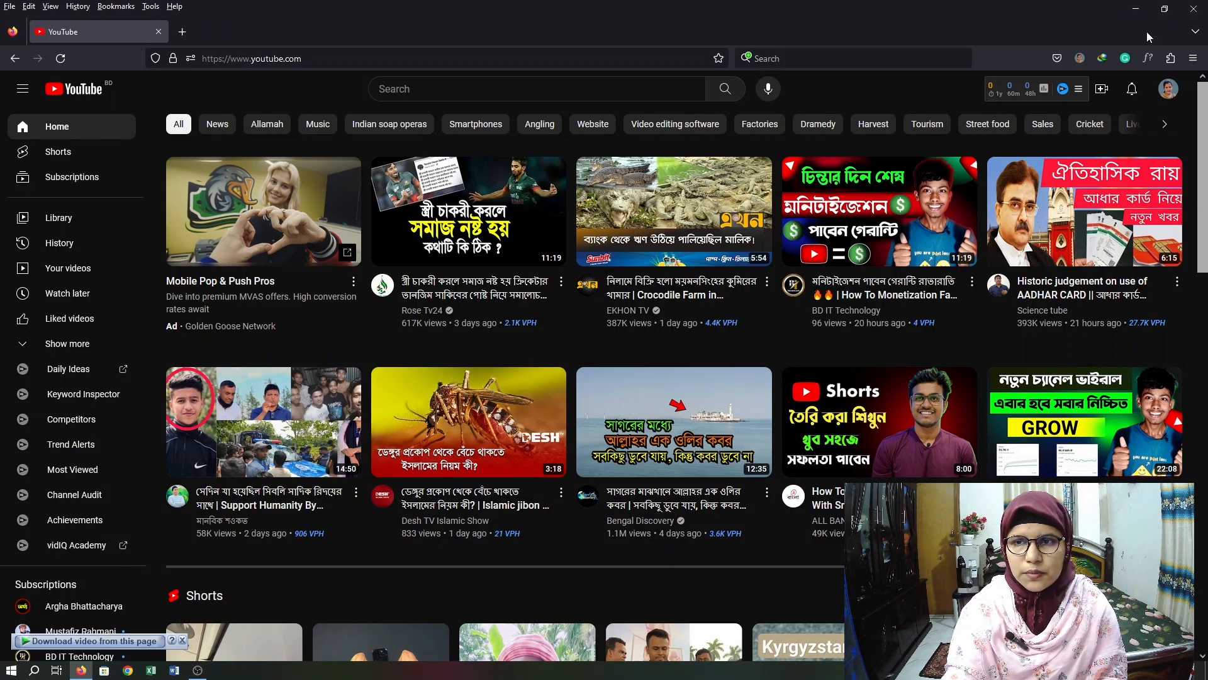
Go to YouTube Studio and open Manage YouTube account from the channel's advanced settings
{"action": "left_click", "coordinate": [1168, 92]}
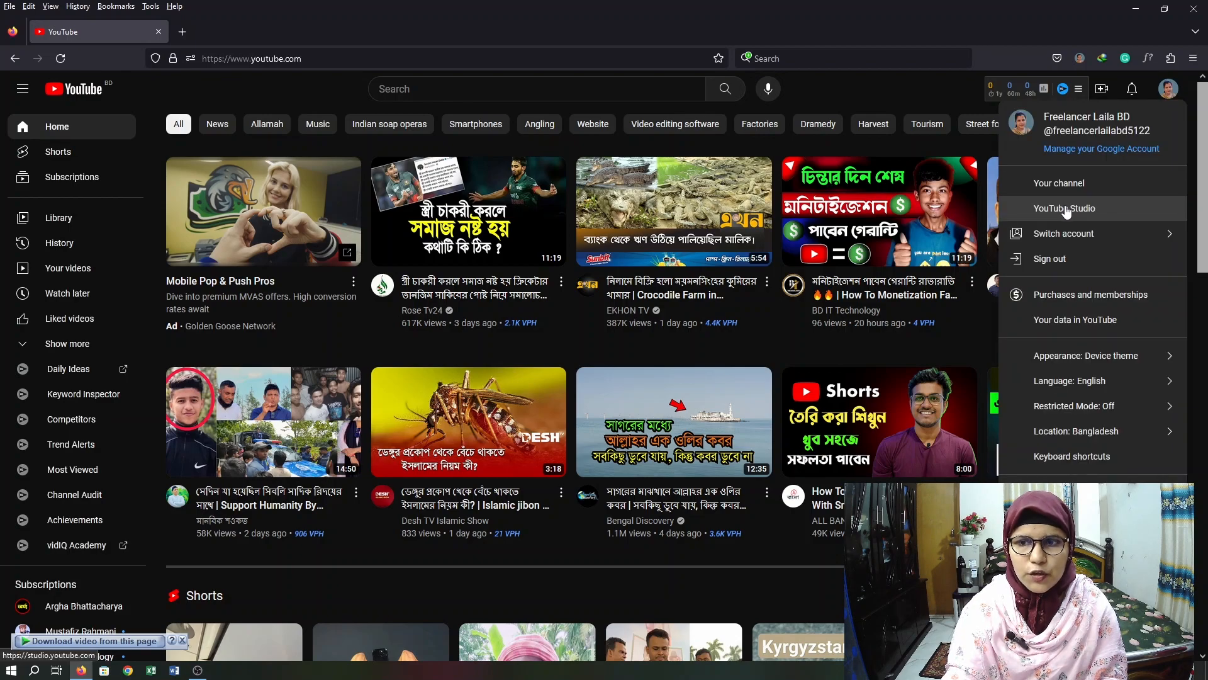
{"action": "left_click", "coordinate": [1065, 208]}
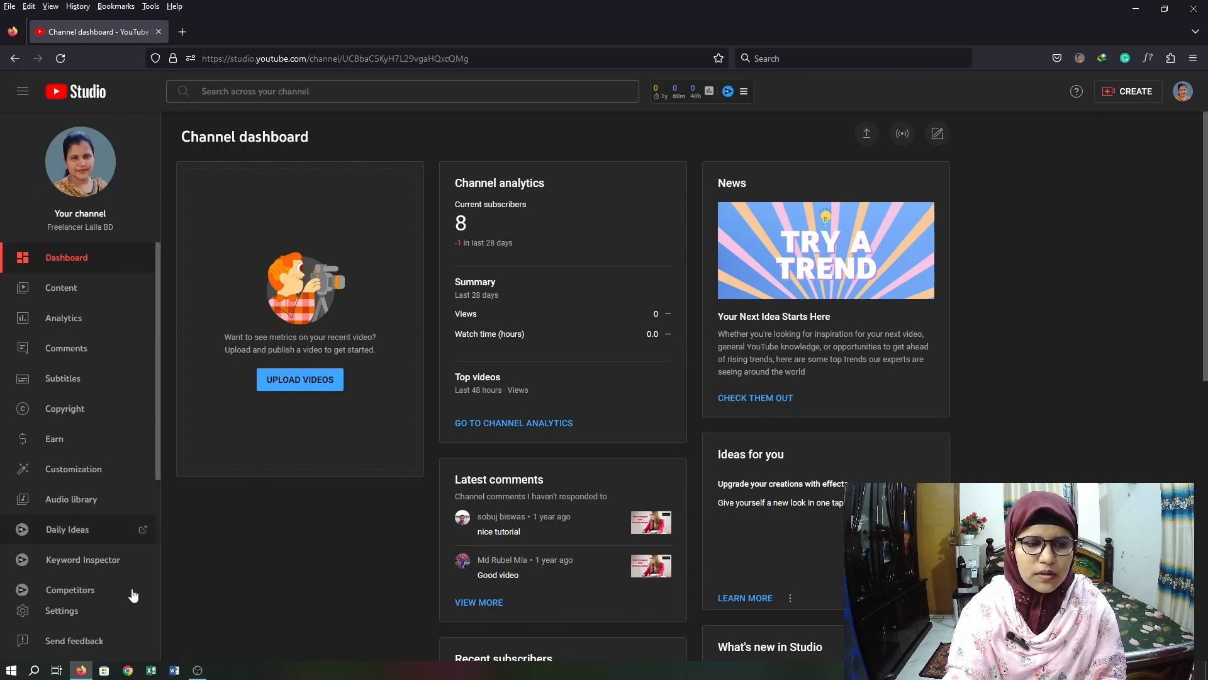
{"action": "left_click", "coordinate": [60, 612]}
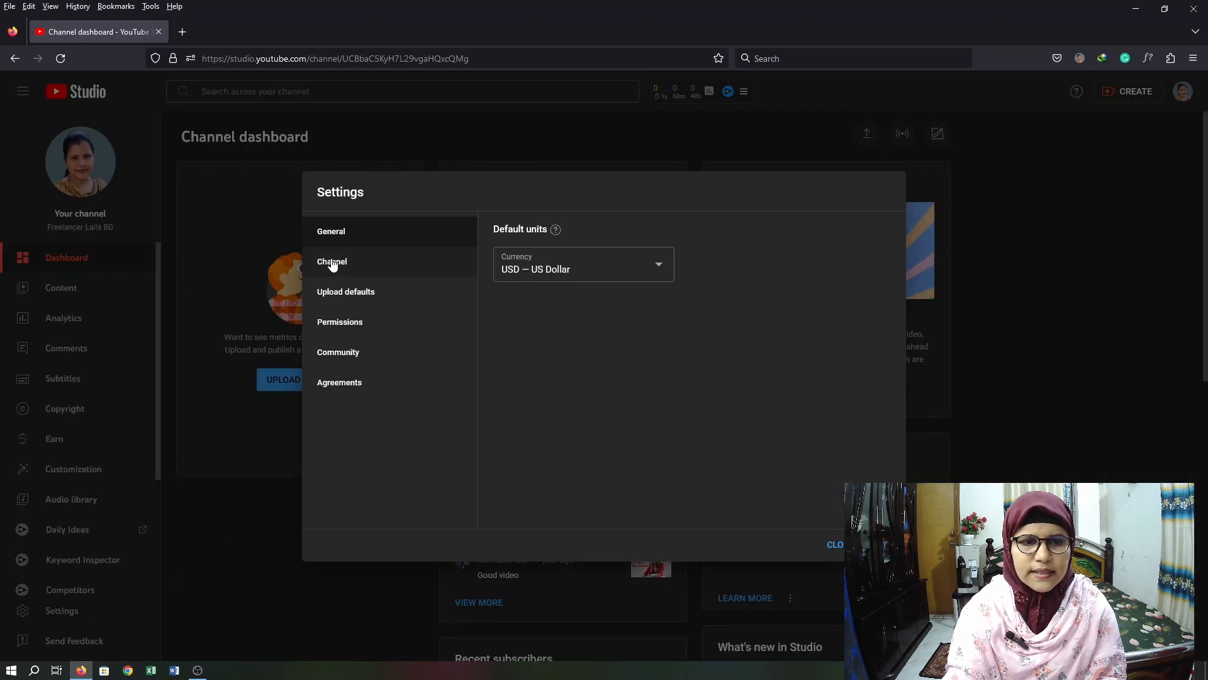
{"action": "left_click", "coordinate": [333, 263]}
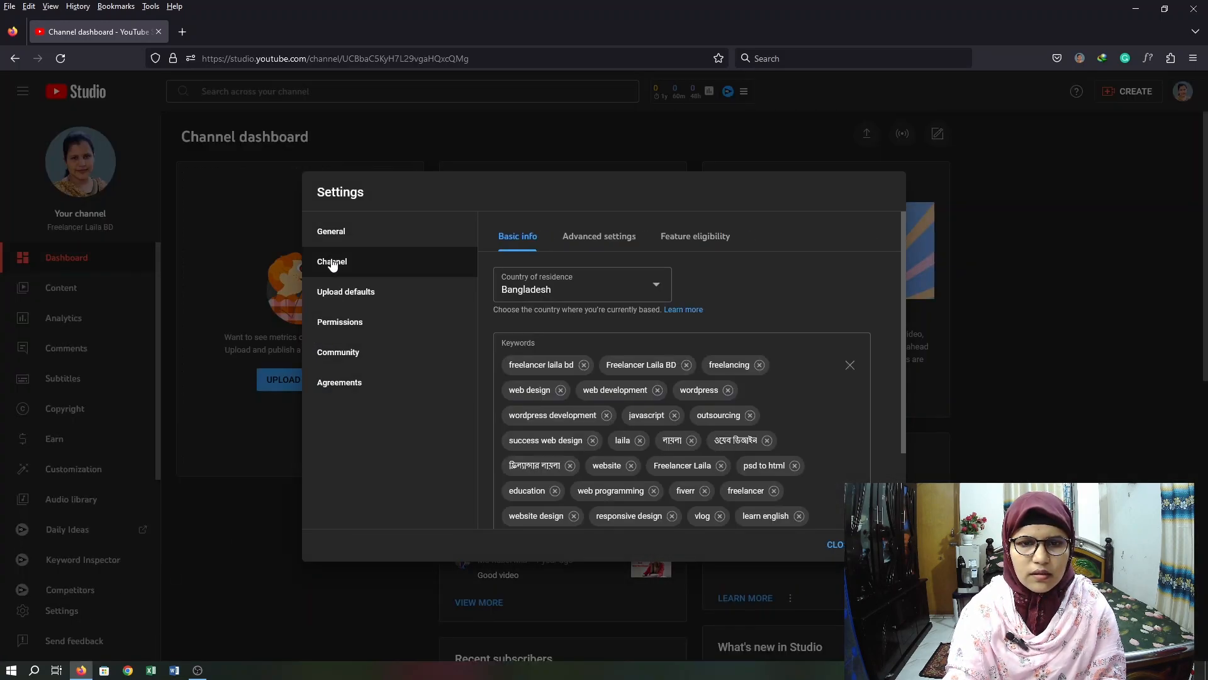
{"action": "left_click", "coordinate": [599, 241]}
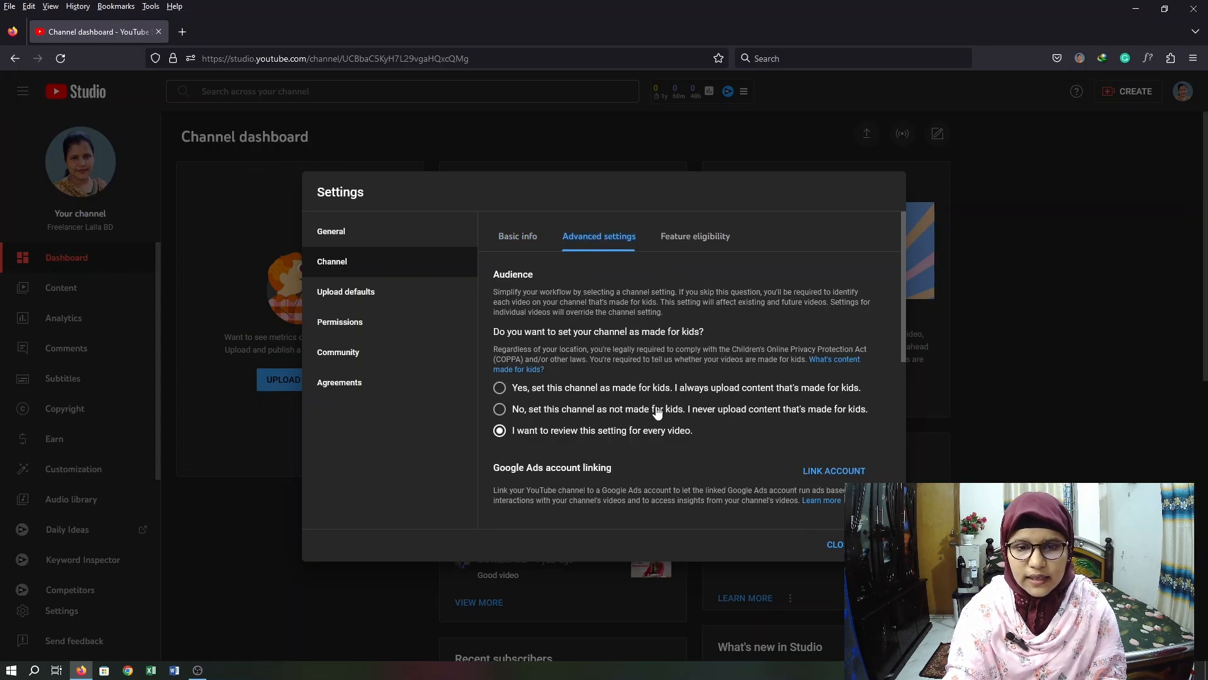
{"action": "scroll", "coordinate": [654, 407], "scroll_direction": "down", "scroll_amount": 5}
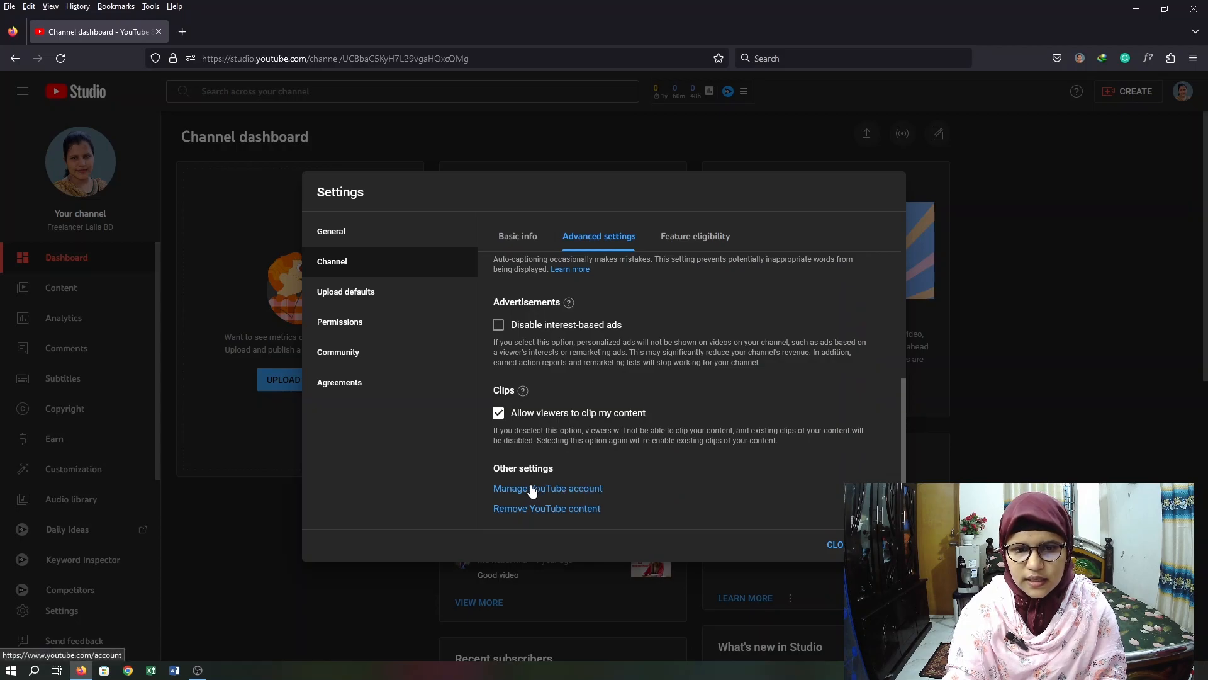
{"action": "left_click", "coordinate": [553, 489]}
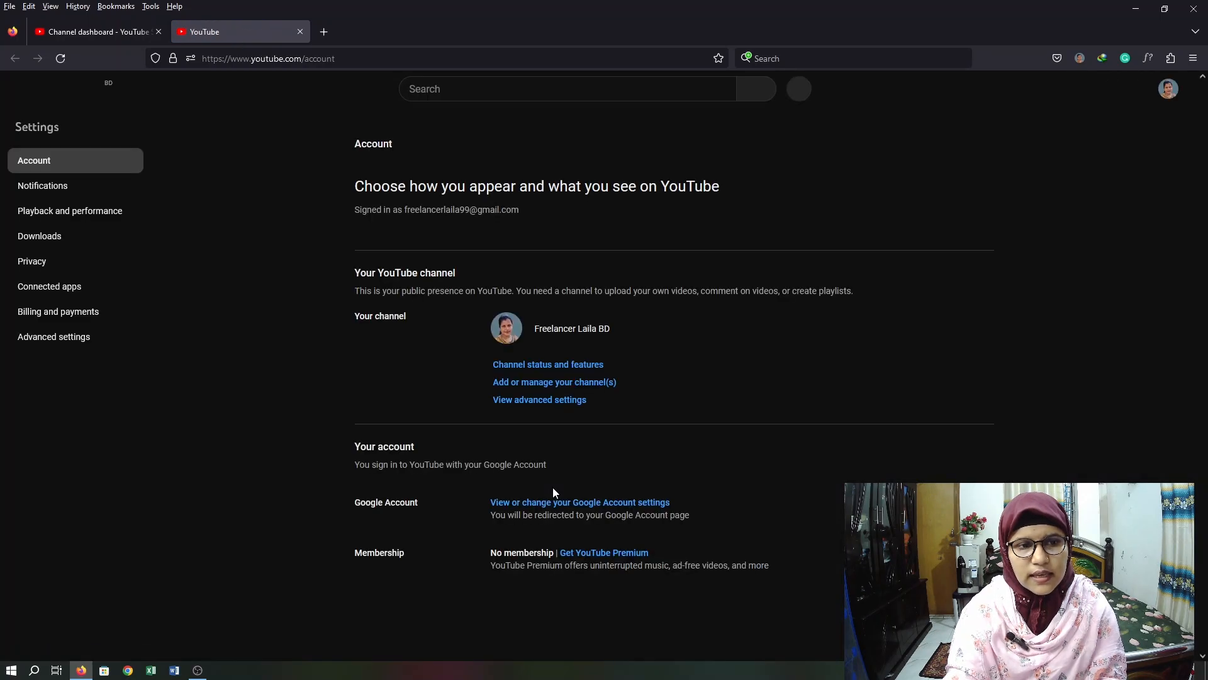
Review the account's advanced settings for the channel move option and display the channels available for switching
{"action": "left_click", "coordinate": [48, 339]}
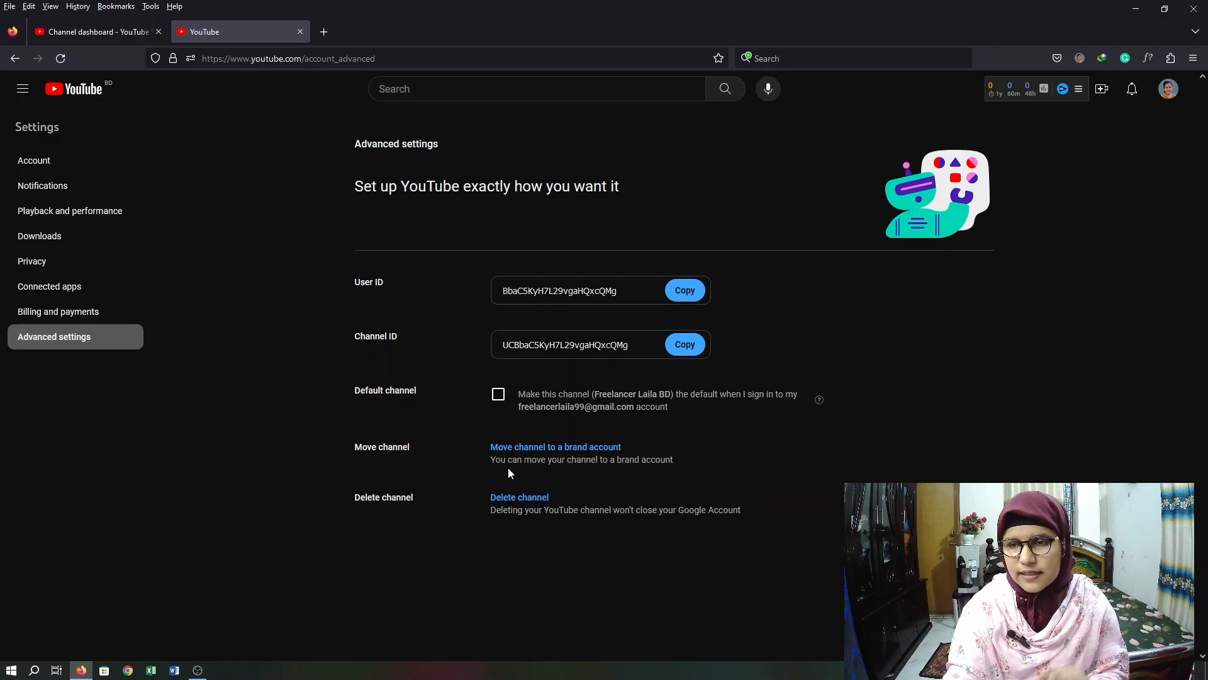
{"action": "left_click", "coordinate": [1169, 92]}
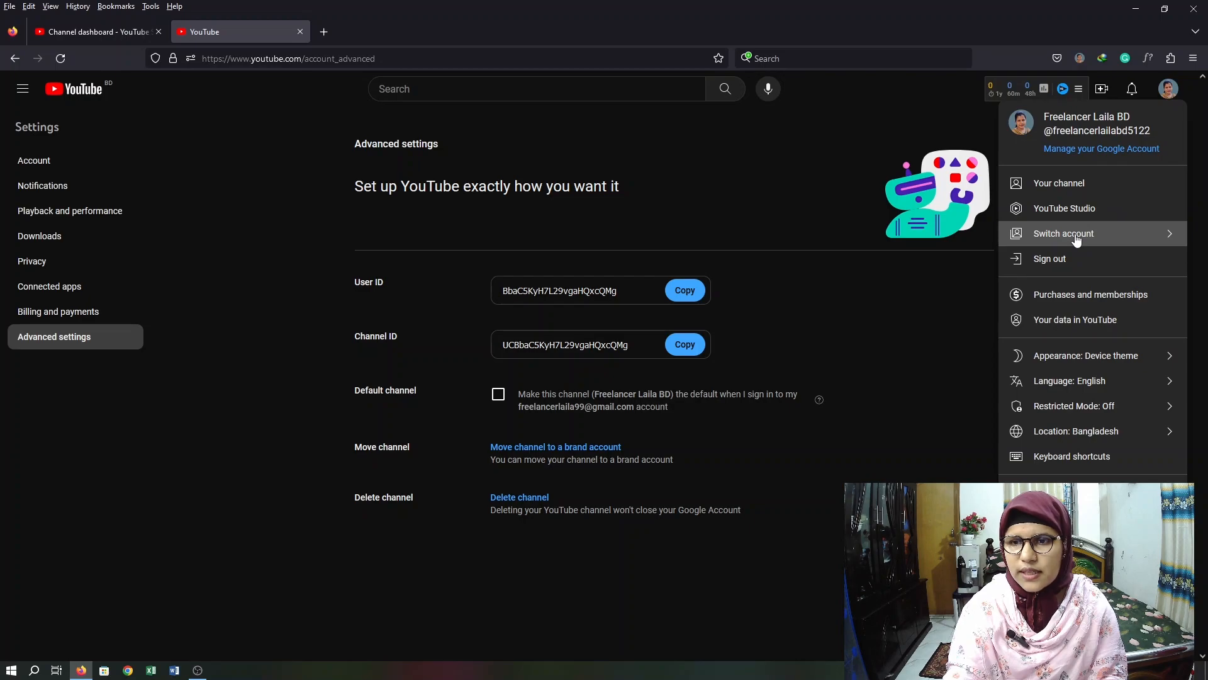
{"action": "left_click", "coordinate": [1077, 236]}
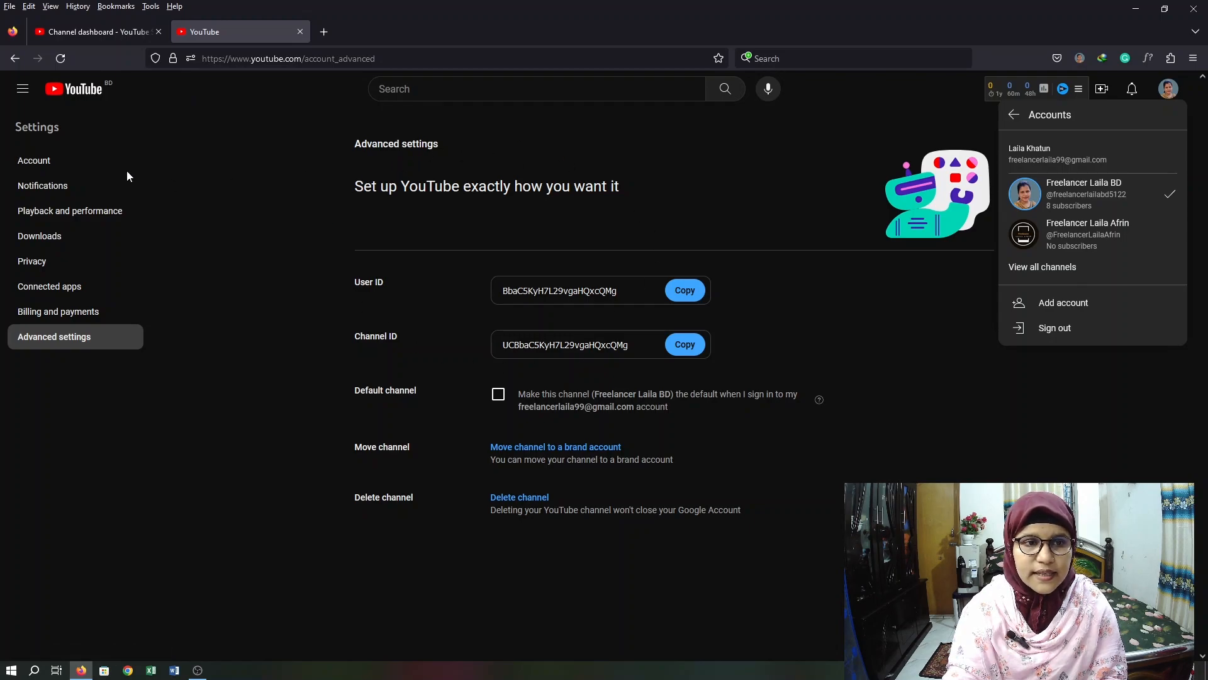
Open the form for creating an additional channel from the account's list of all channels
{"action": "left_click", "coordinate": [50, 166]}
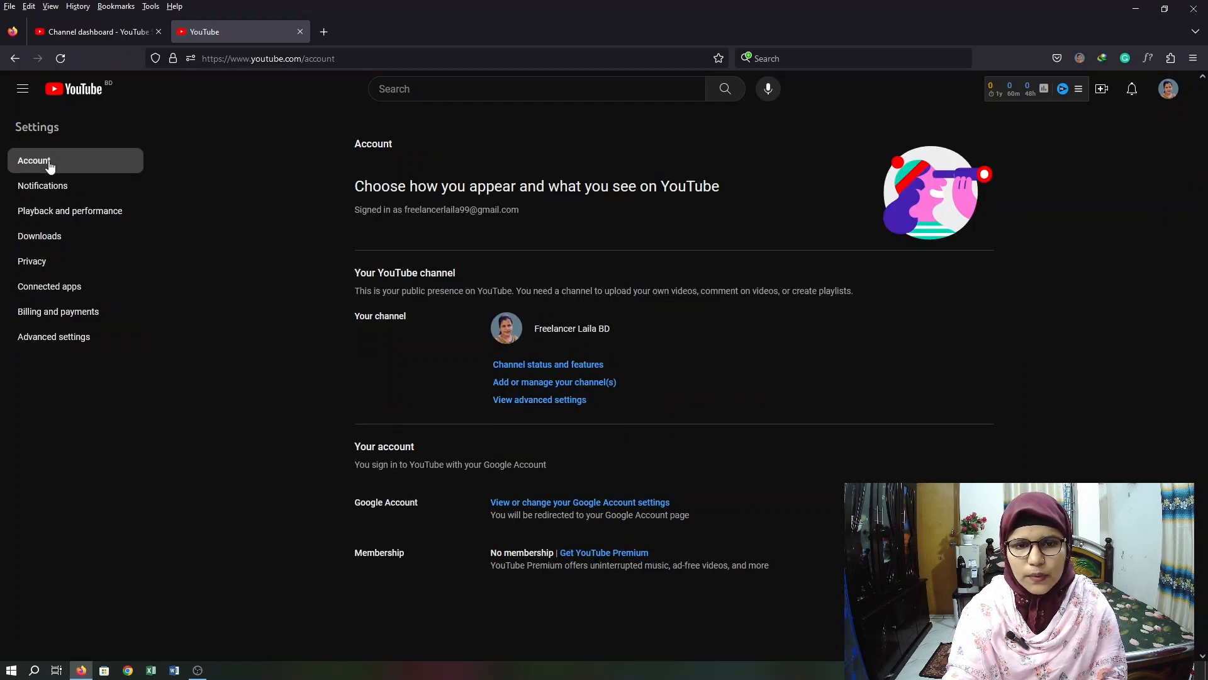
{"action": "left_click", "coordinate": [568, 385]}
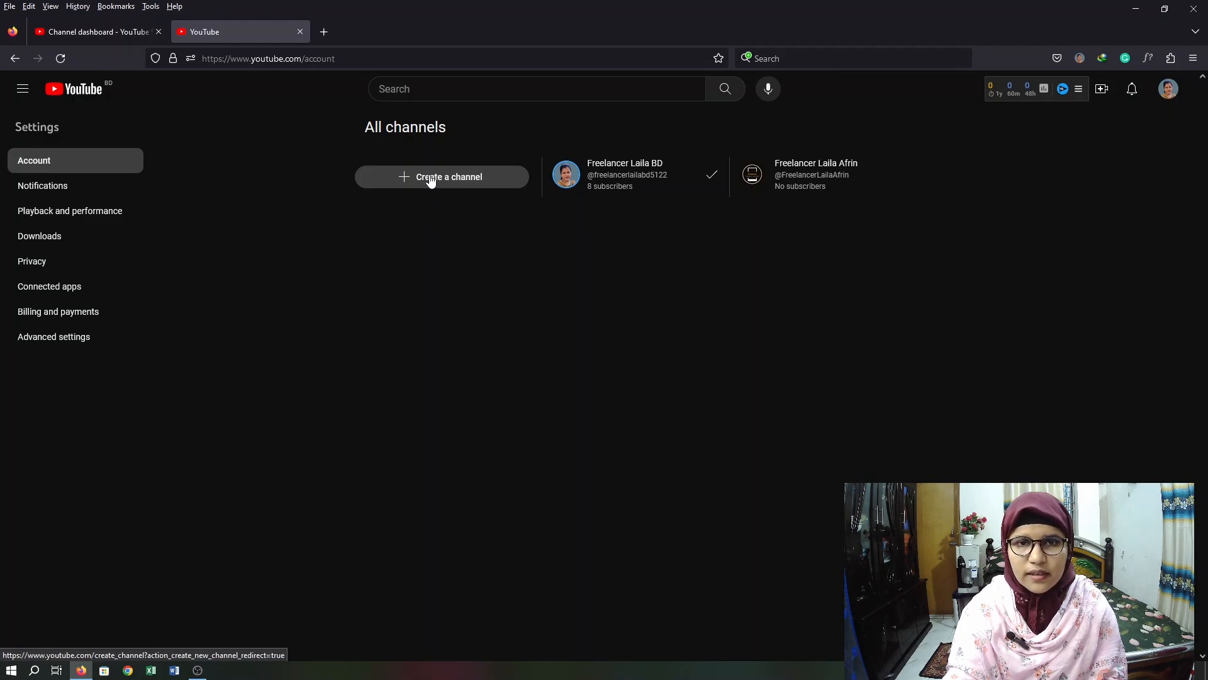
{"action": "left_click", "coordinate": [431, 182]}
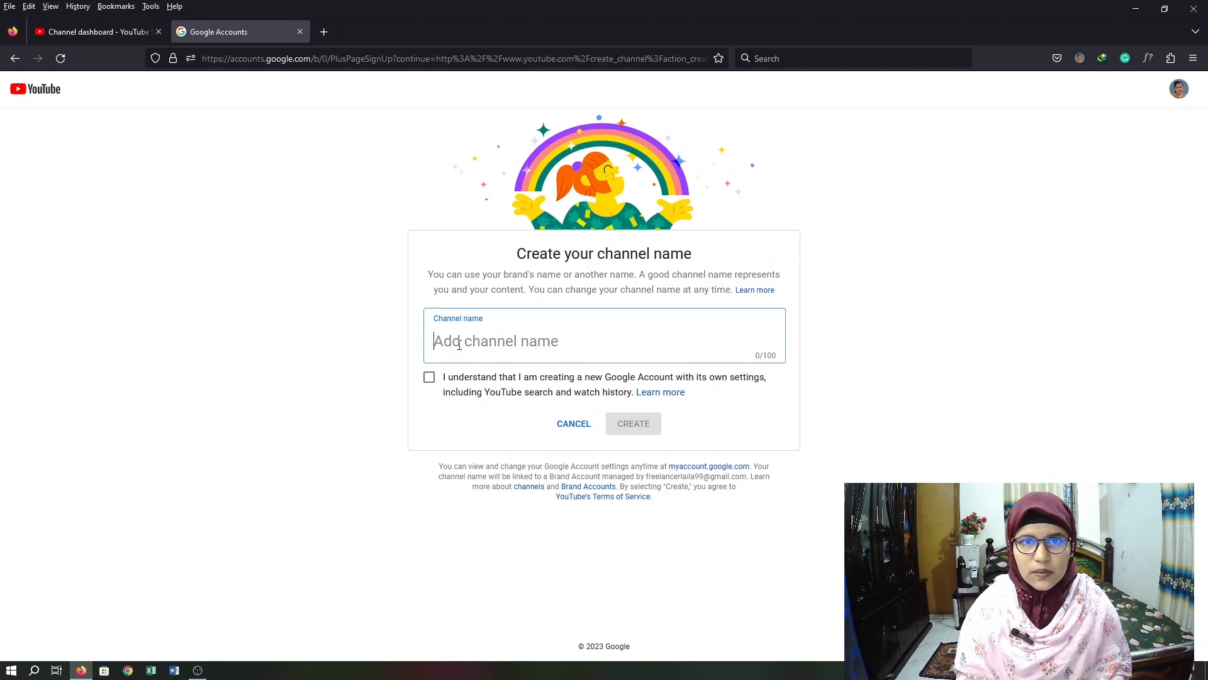
Create a new channel with the same name as the existing one, accepting the new Google Account terms, and reload its page
{"action": "type", "text": "Freelancer"}
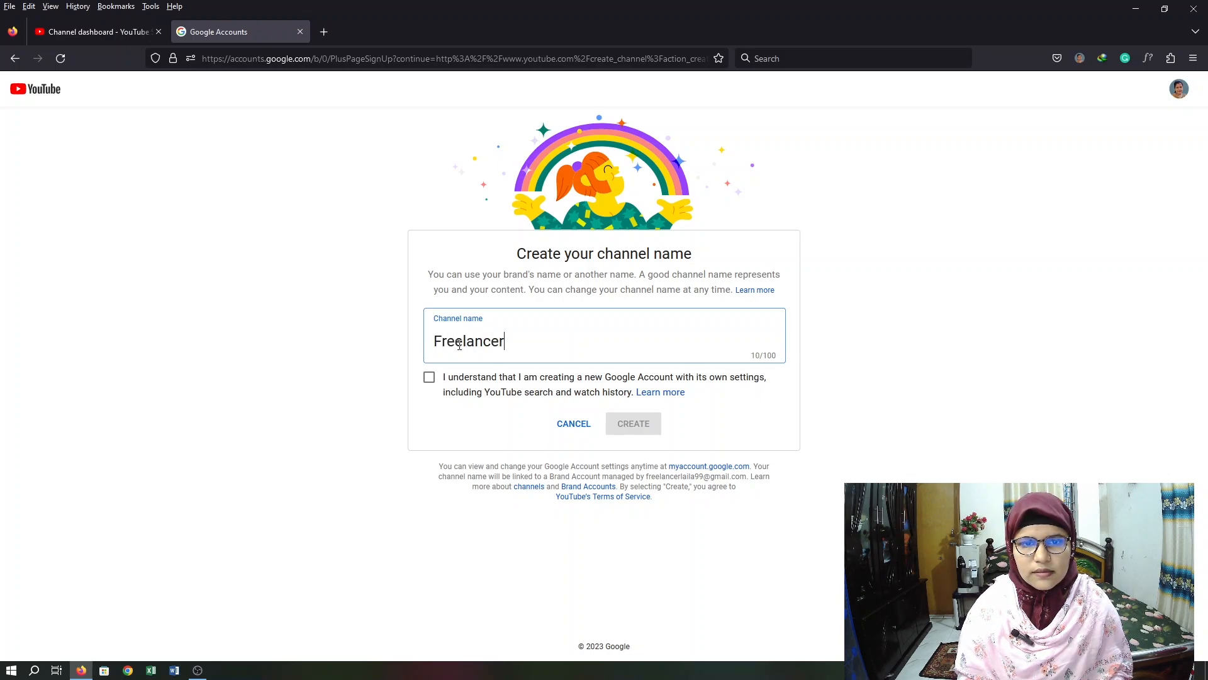
{"action": "type", "text": " Laila"}
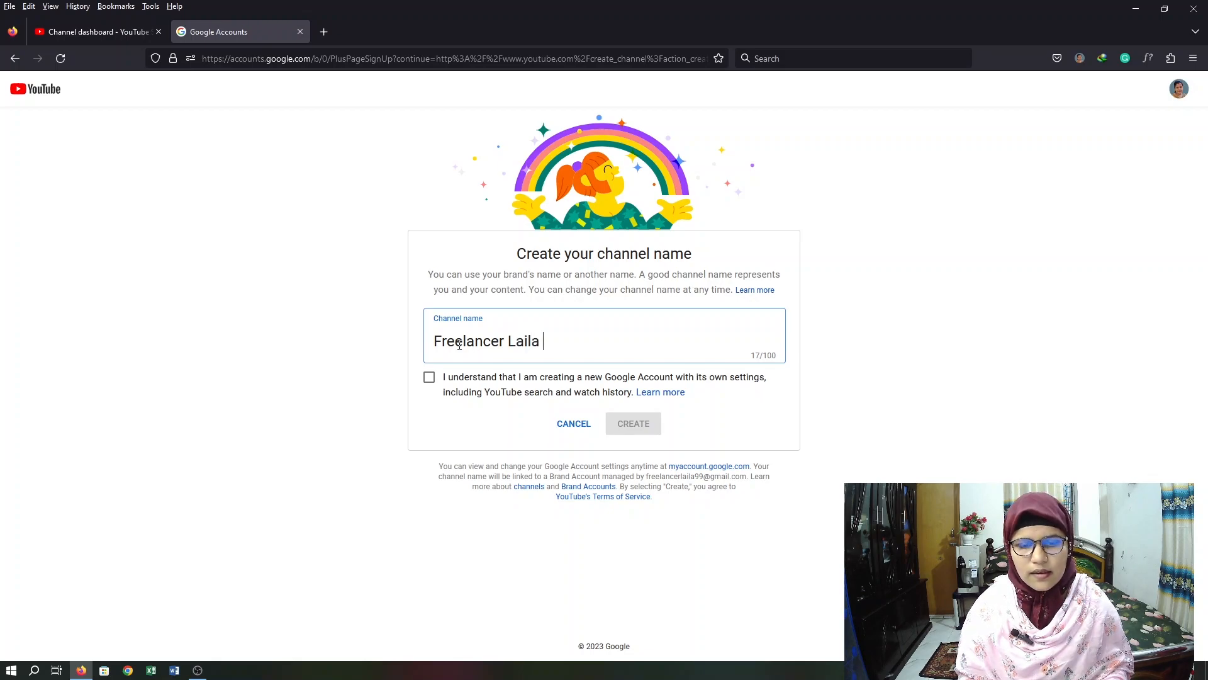
{"action": "type", "text": "BD"}
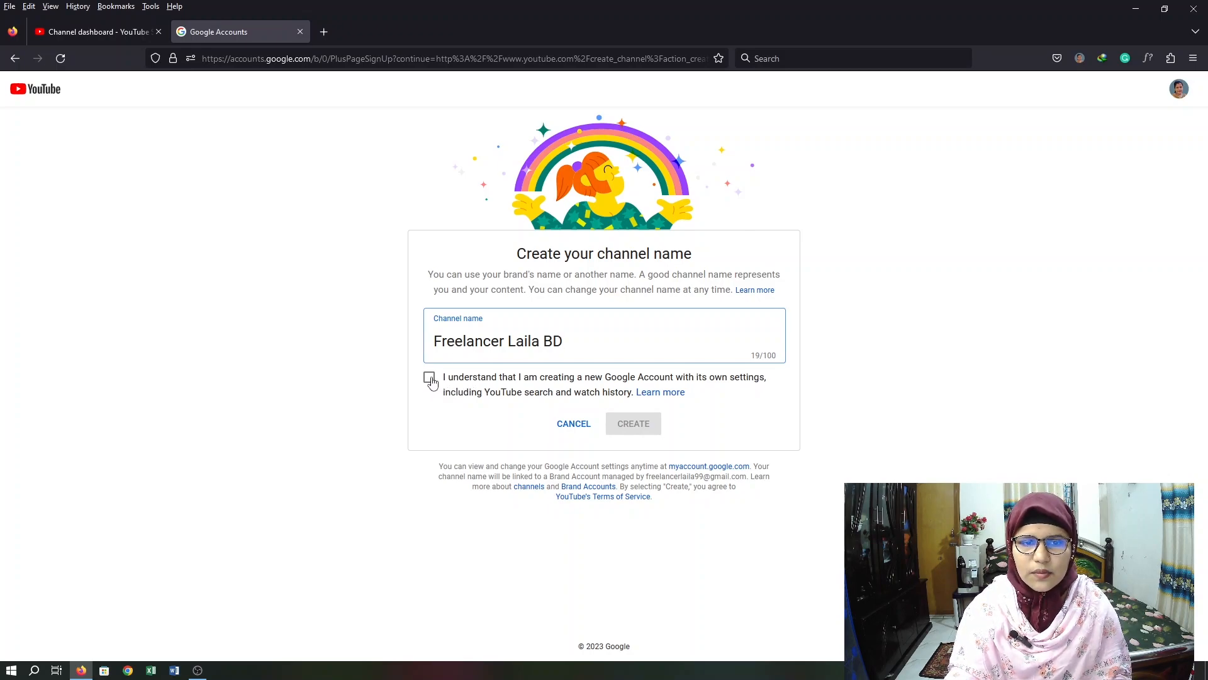
{"action": "left_click", "coordinate": [430, 378]}
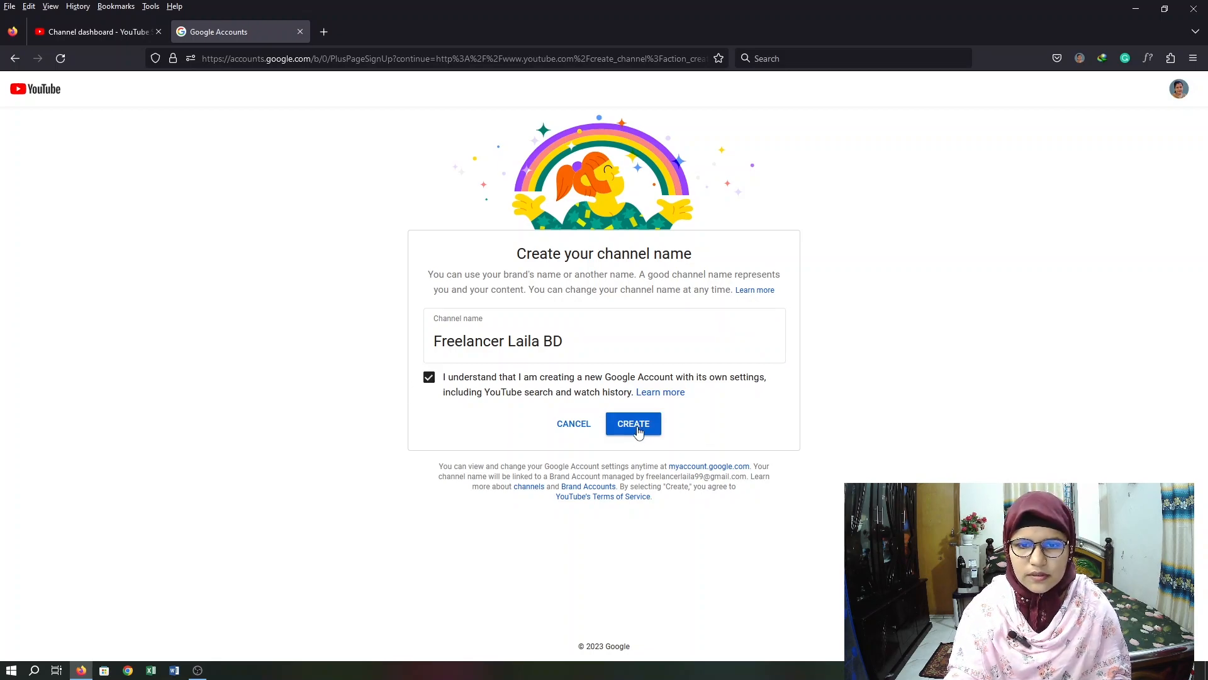
{"action": "left_click", "coordinate": [636, 426]}
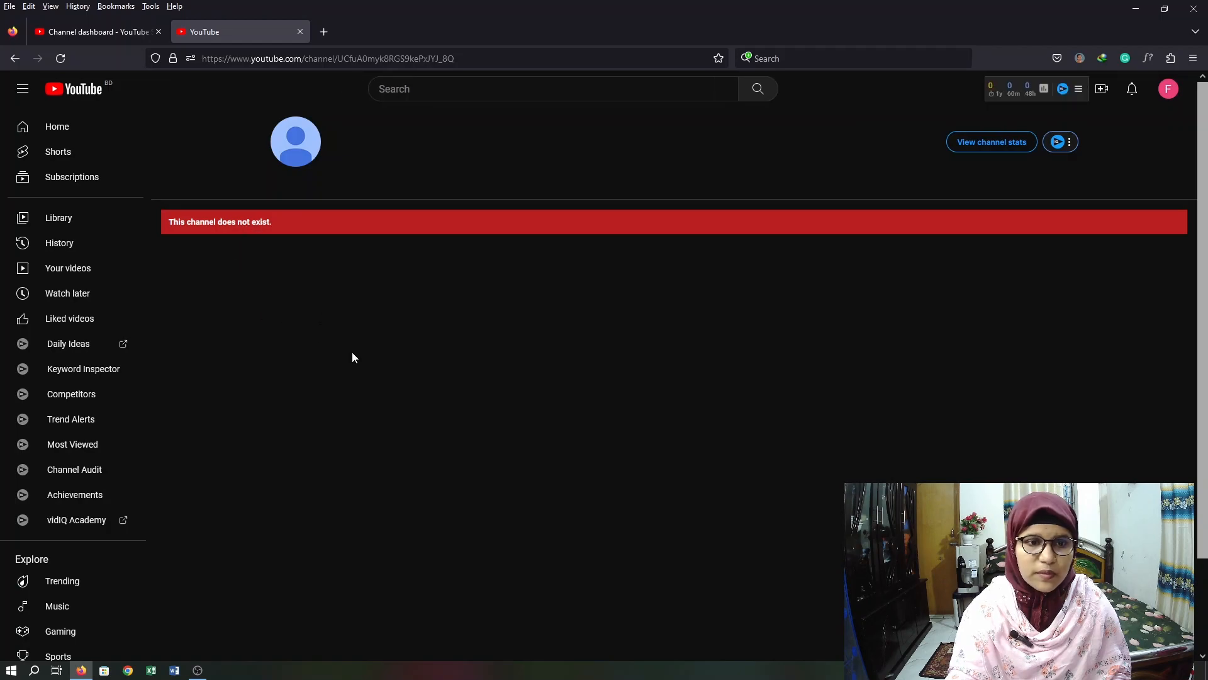
{"action": "left_click", "coordinate": [61, 58]}
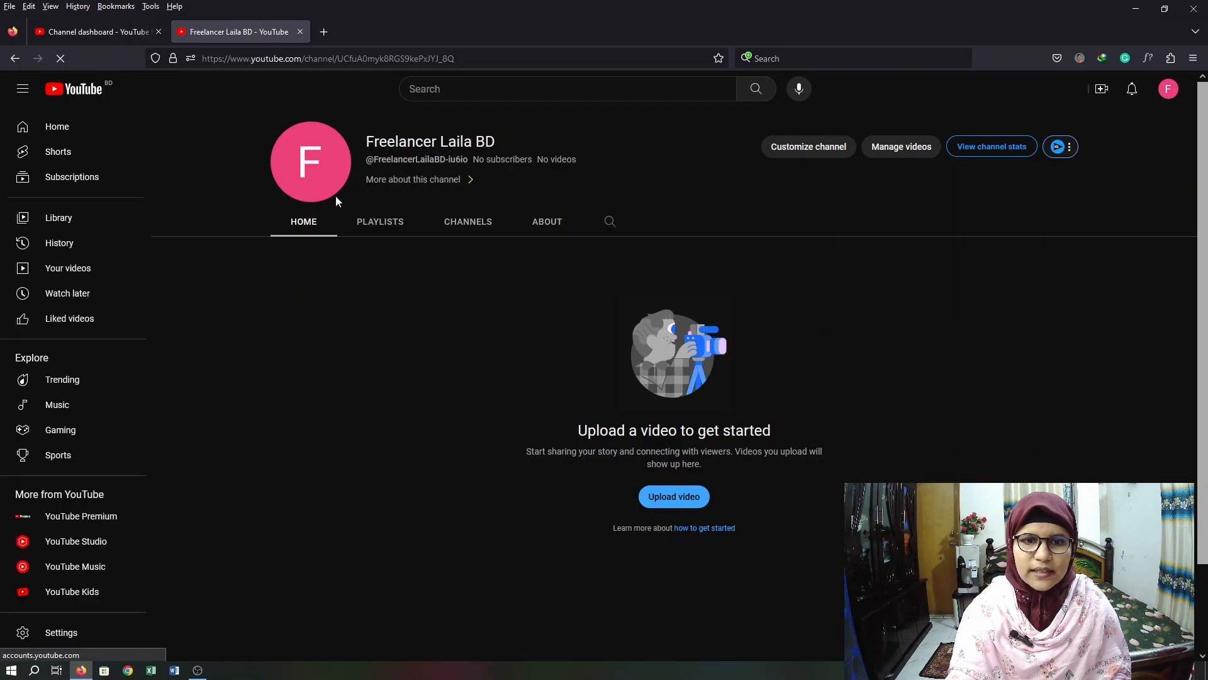
Switch the account back to the original personal channel with 8 subscribers
{"action": "left_click", "coordinate": [1168, 89]}
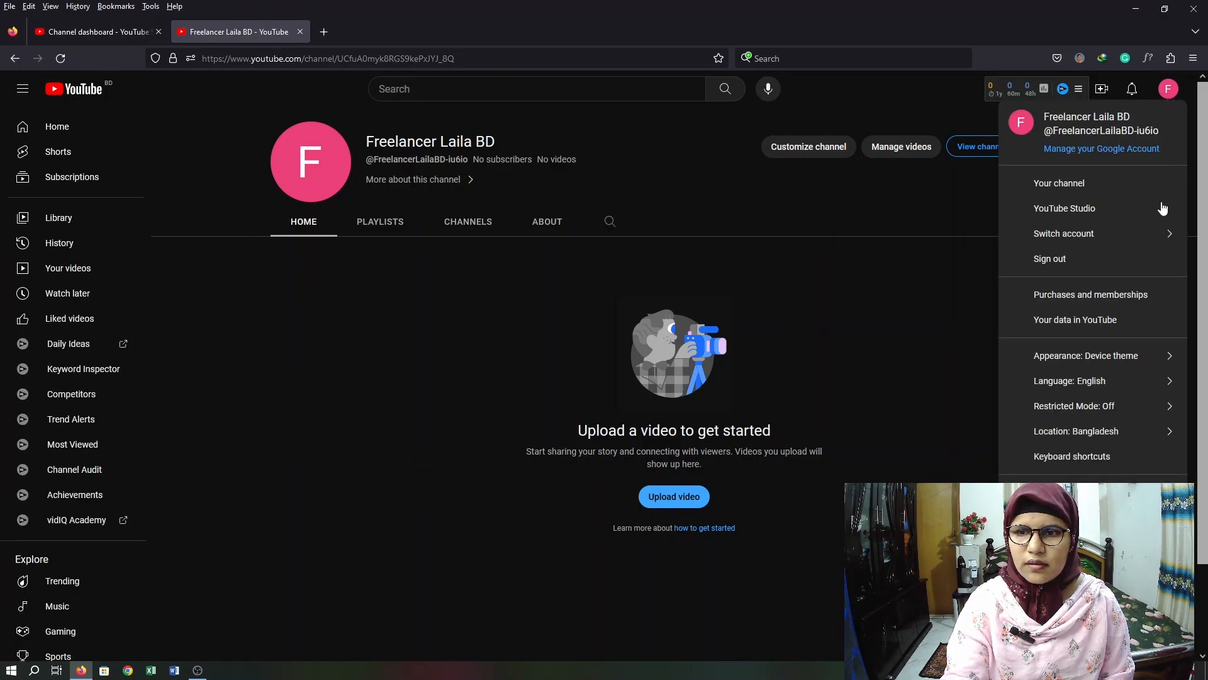
{"action": "left_click", "coordinate": [1073, 235]}
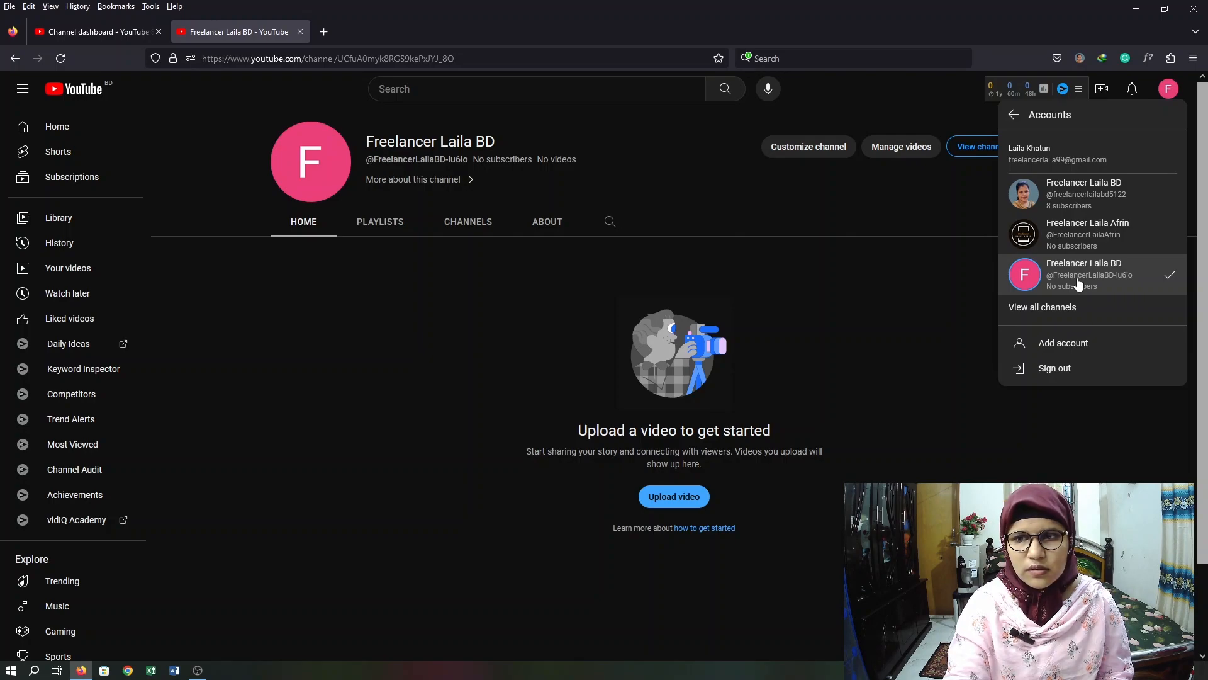
{"action": "left_click", "coordinate": [1082, 197]}
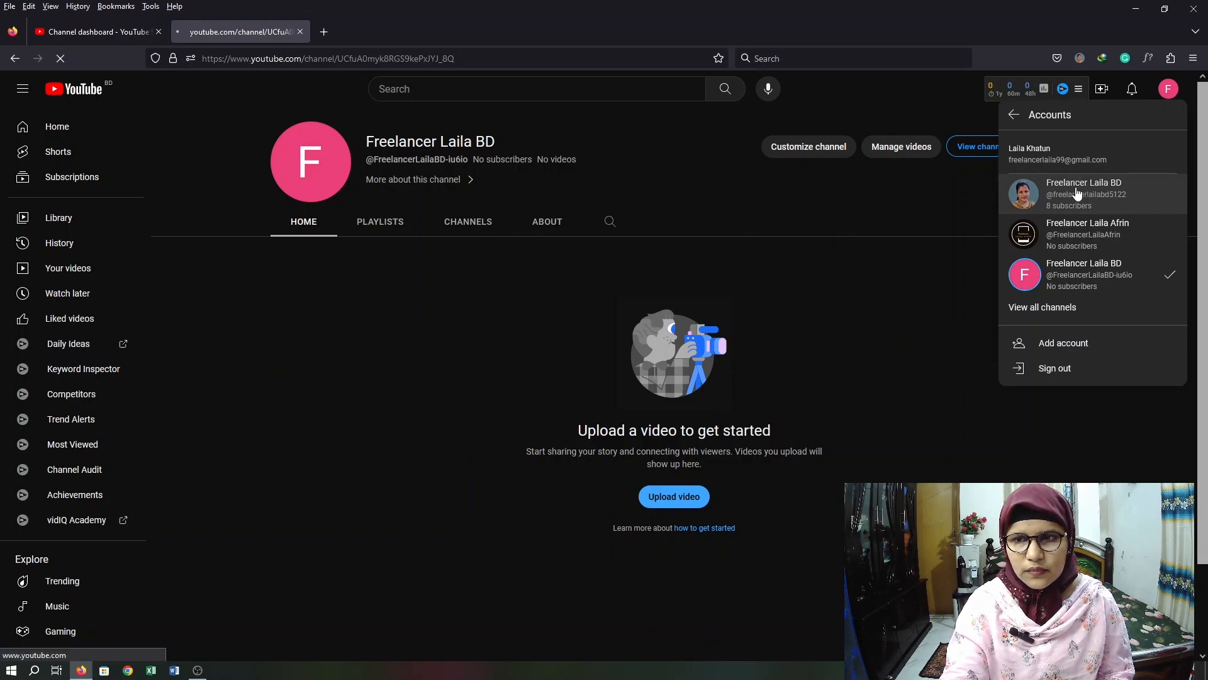
Reopen Manage YouTube account through the original channel's advanced channel settings in YouTube Studio
{"action": "left_click", "coordinate": [1168, 90]}
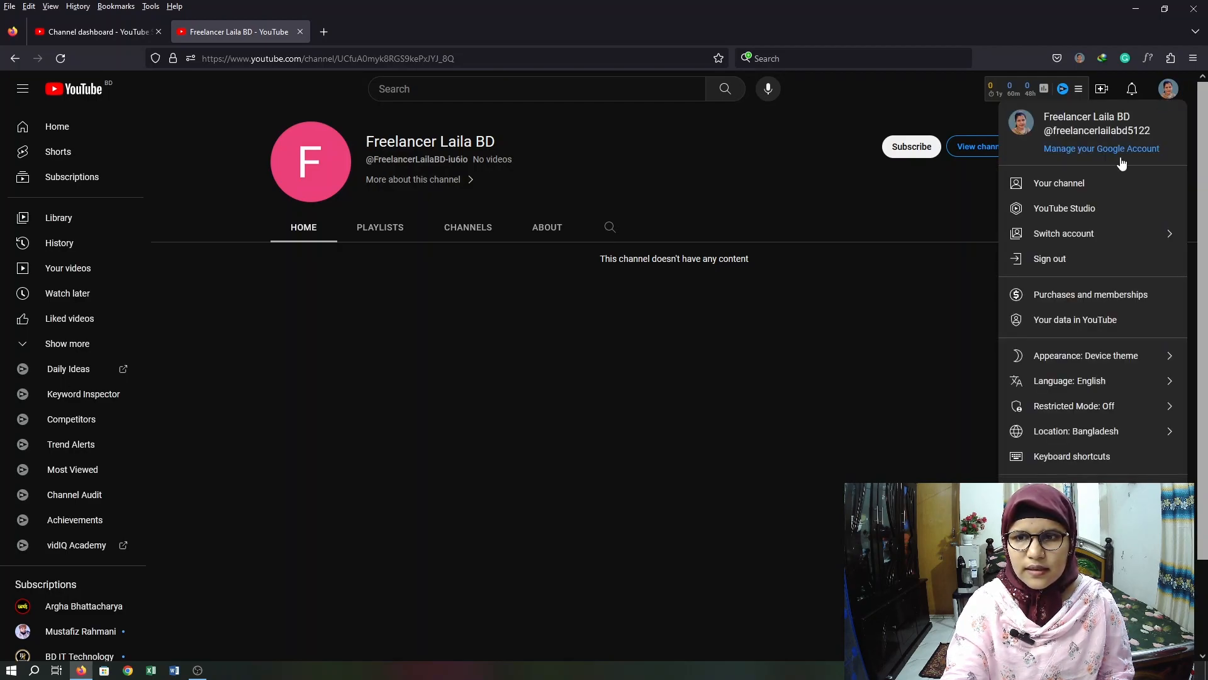
{"action": "left_click", "coordinate": [1076, 212]}
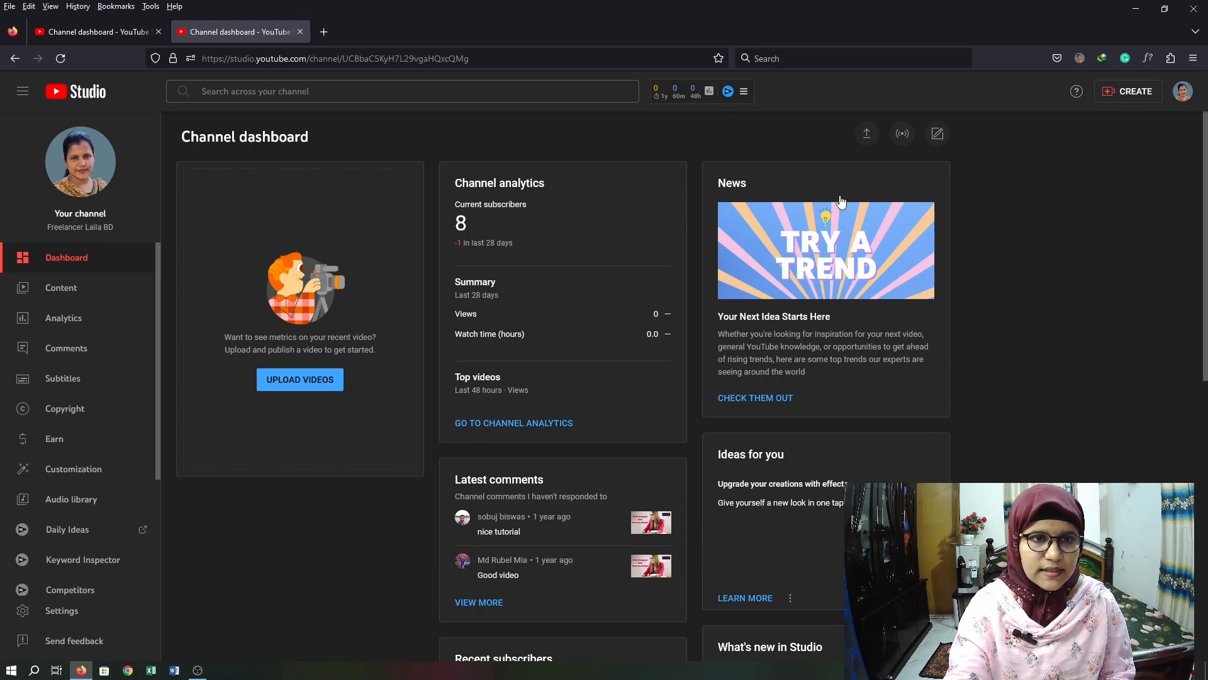
{"action": "left_click", "coordinate": [61, 610]}
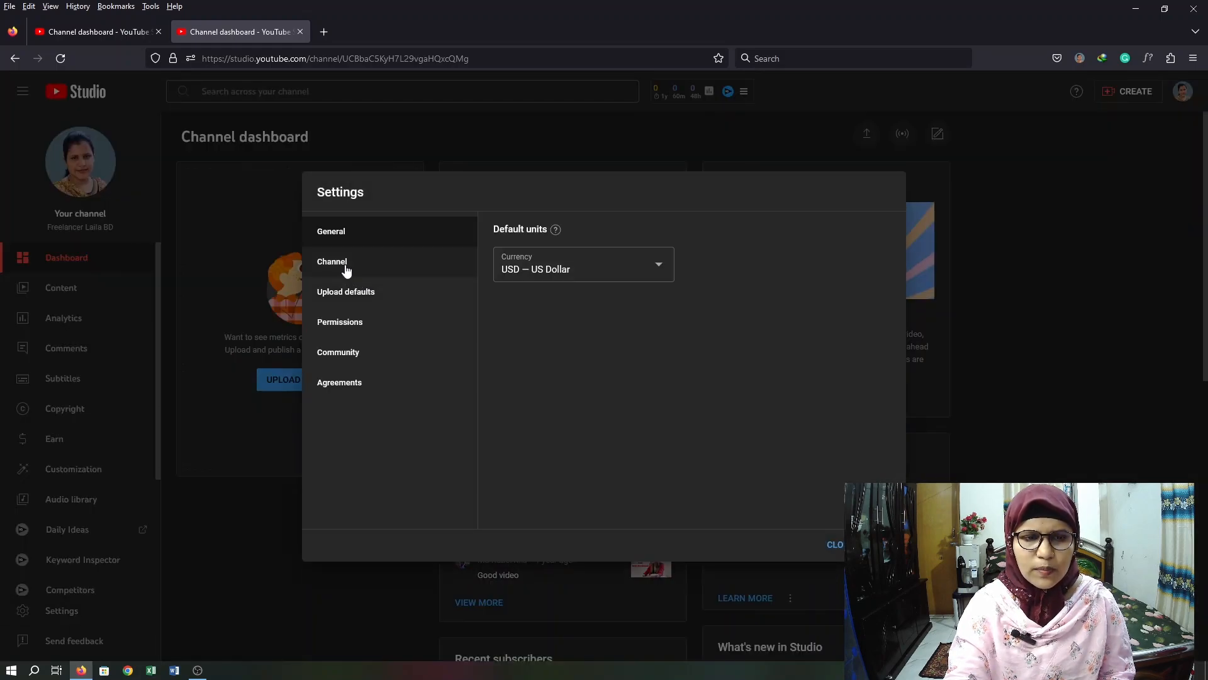
{"action": "left_click", "coordinate": [346, 271]}
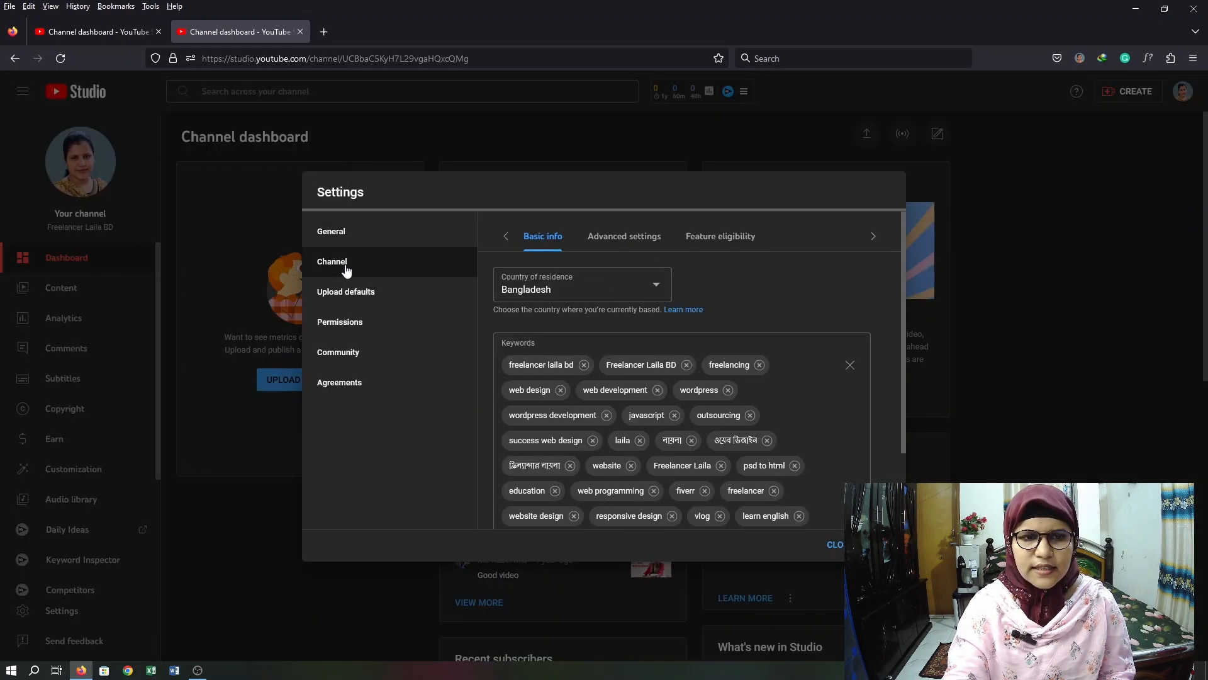
{"action": "left_click", "coordinate": [594, 241]}
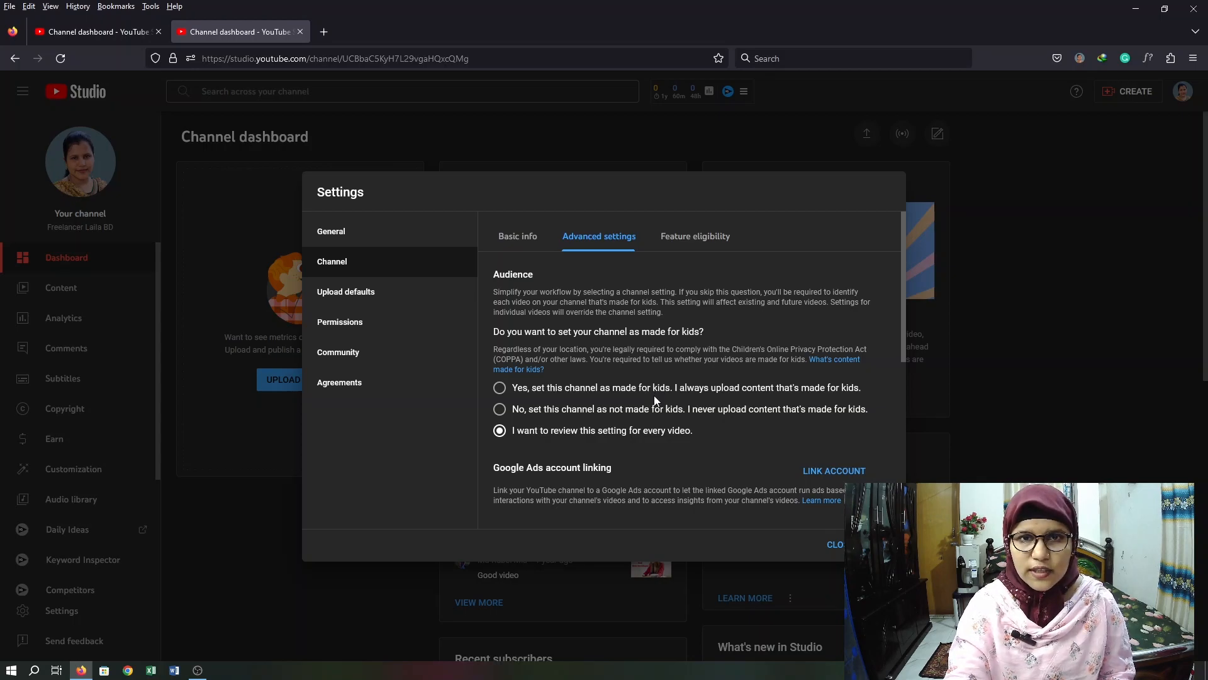
{"action": "scroll", "coordinate": [655, 396], "scroll_direction": "down", "scroll_amount": 8}
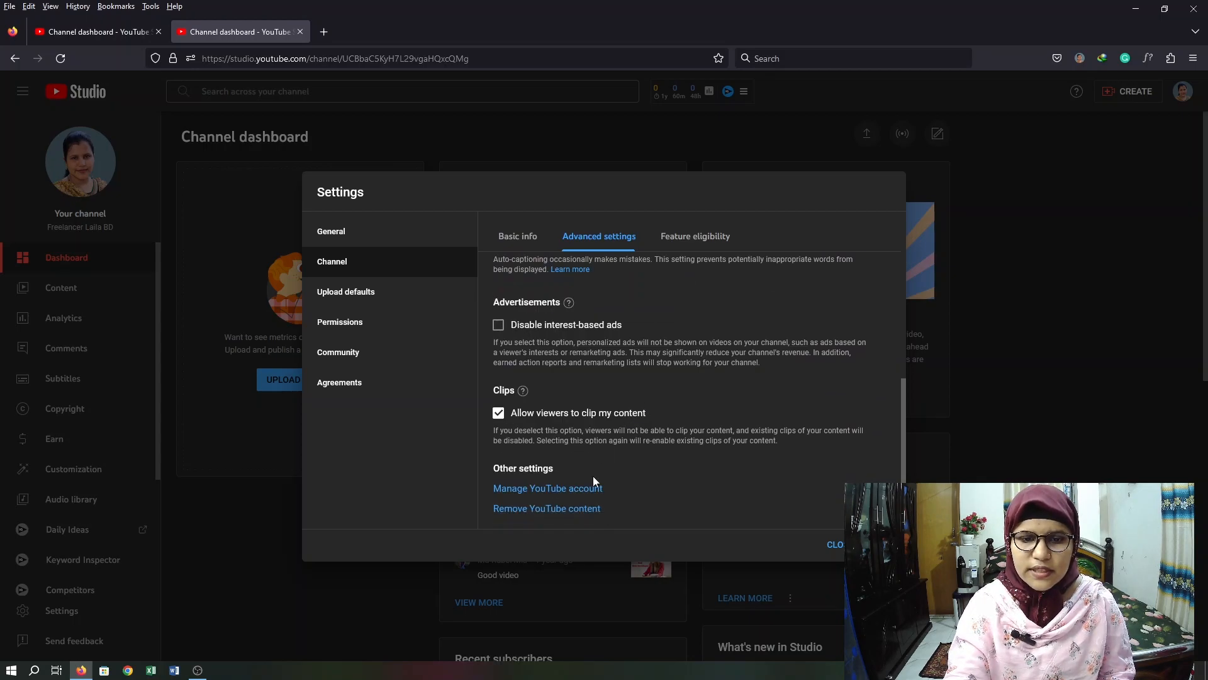
{"action": "left_click", "coordinate": [557, 490]}
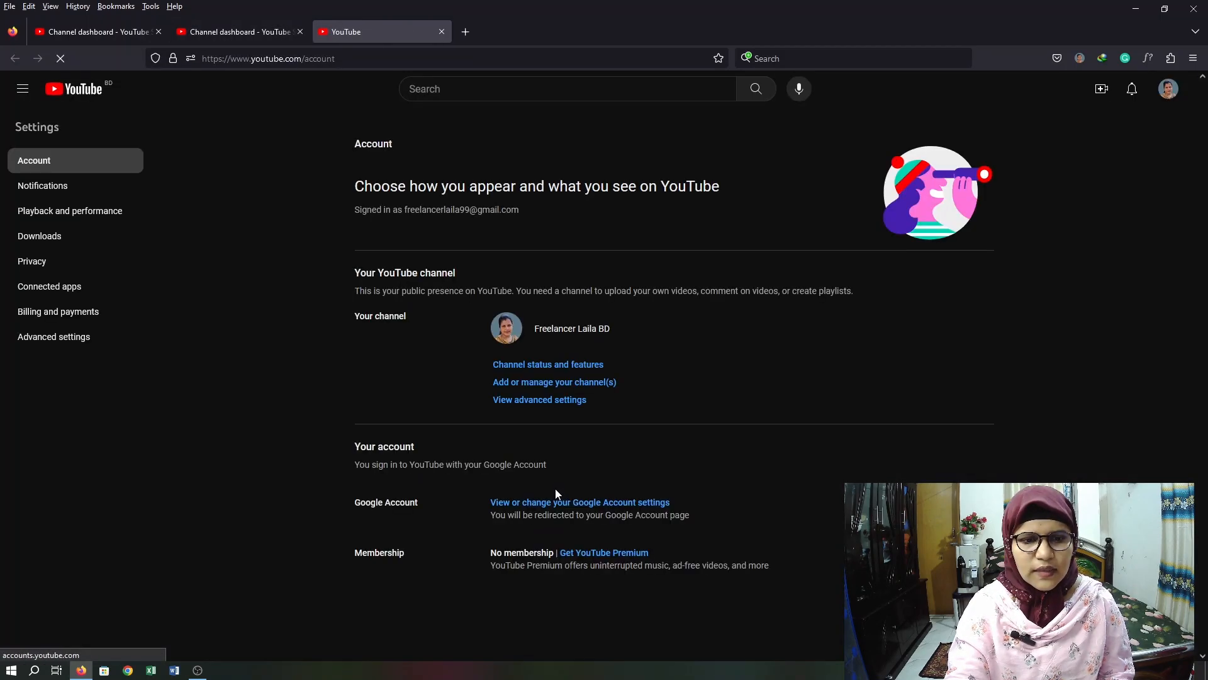
Start moving the original channel to a brand account and verify identity by entering the texted verification code
{"action": "left_click", "coordinate": [50, 343]}
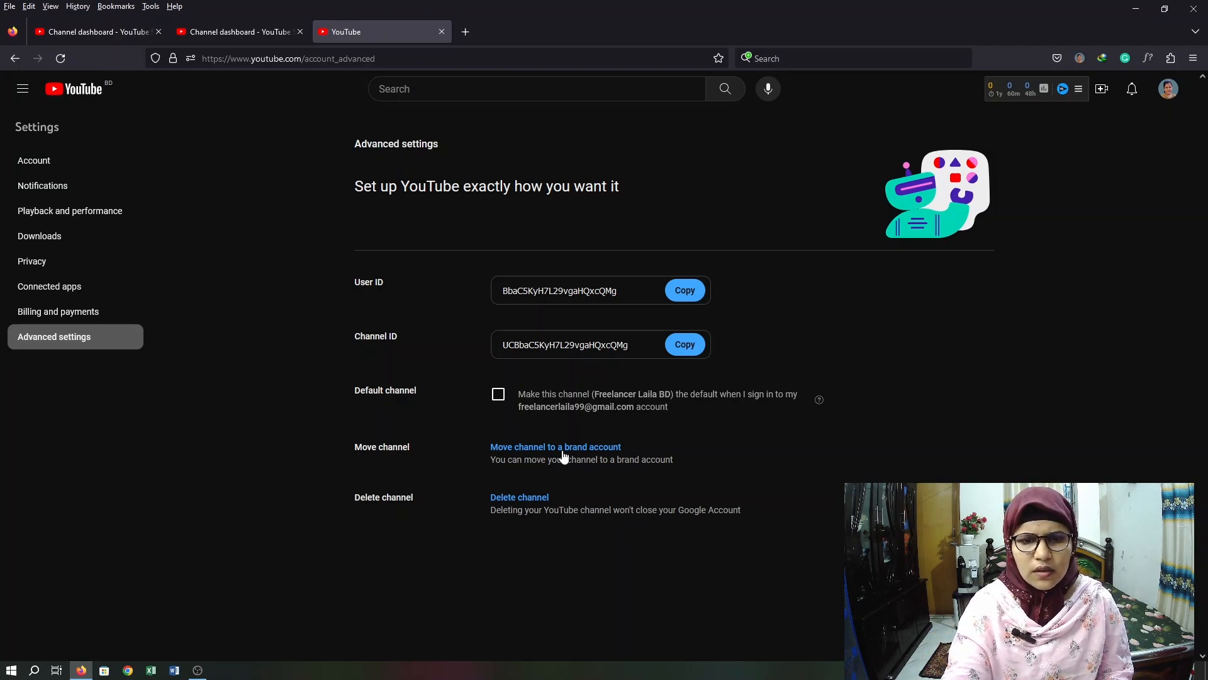
{"action": "left_click", "coordinate": [563, 451]}
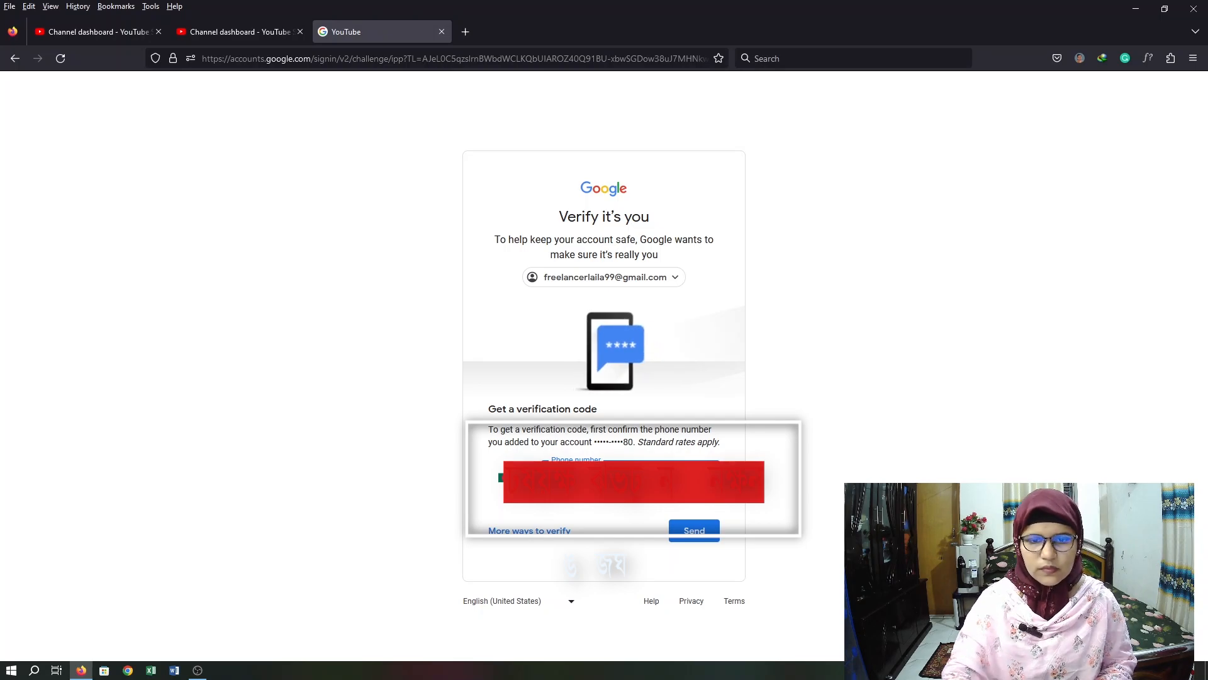
{"action": "left_click", "coordinate": [696, 532]}
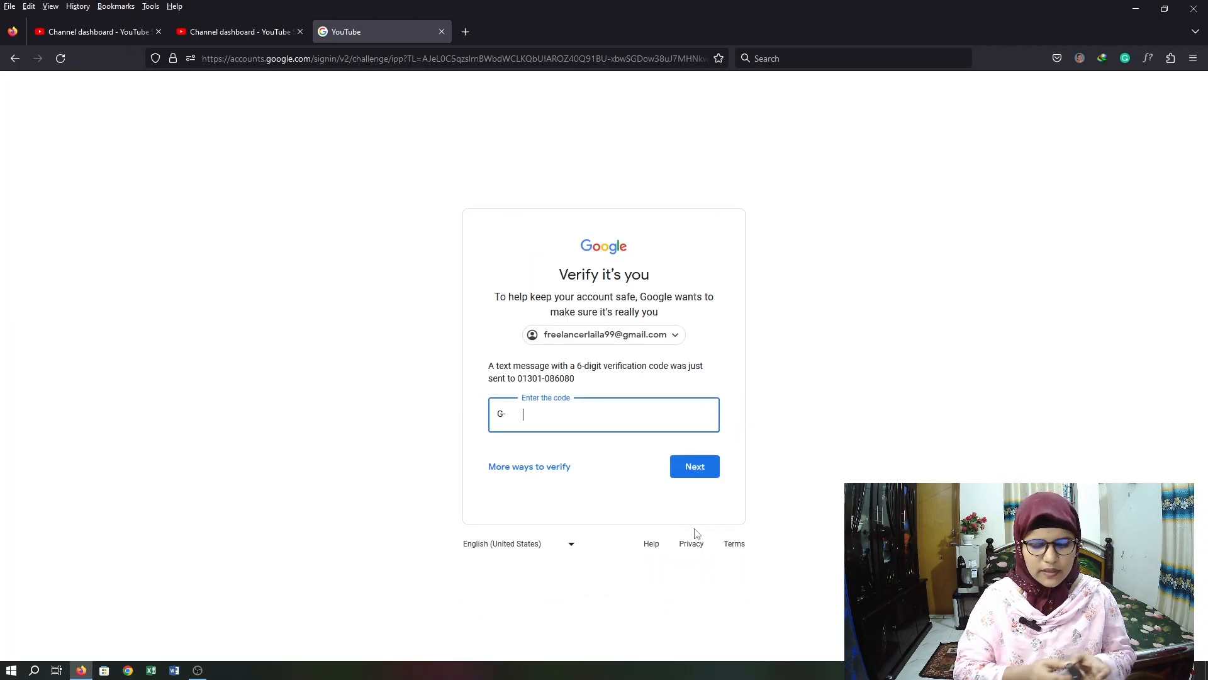
{"action": "left_click", "coordinate": [687, 467]}
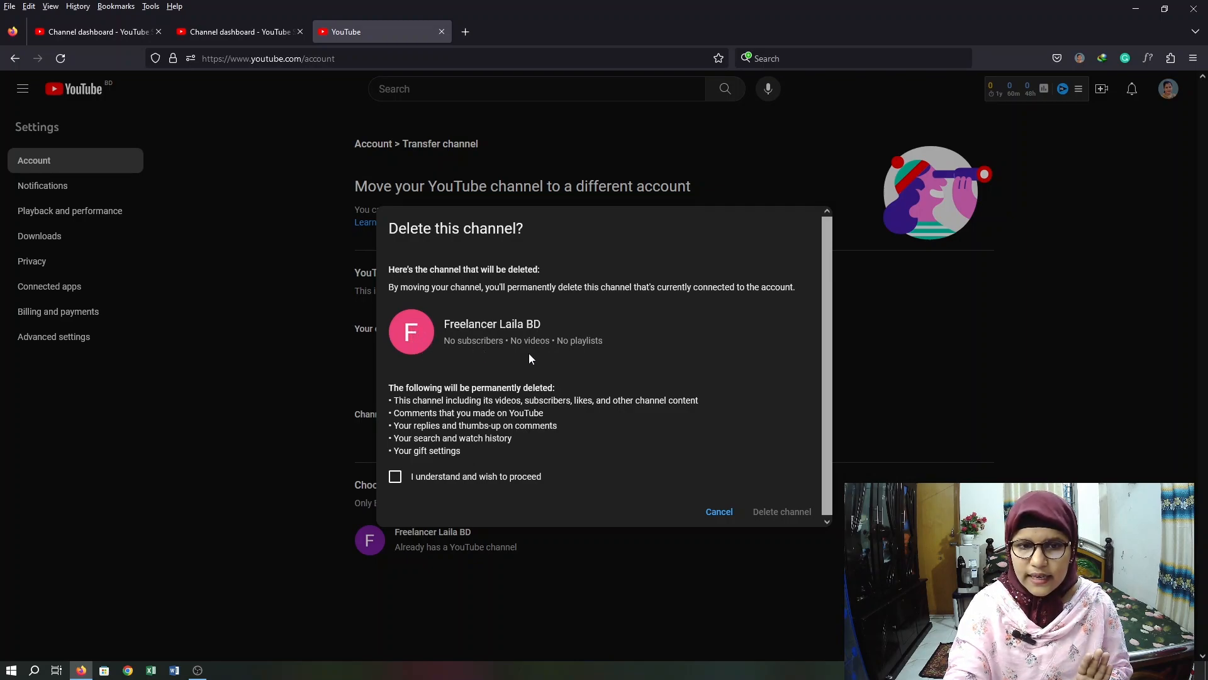
Acknowledge and confirm deleting the empty channel on the brand account, and confirm moving the original channel there
{"action": "left_click", "coordinate": [396, 478]}
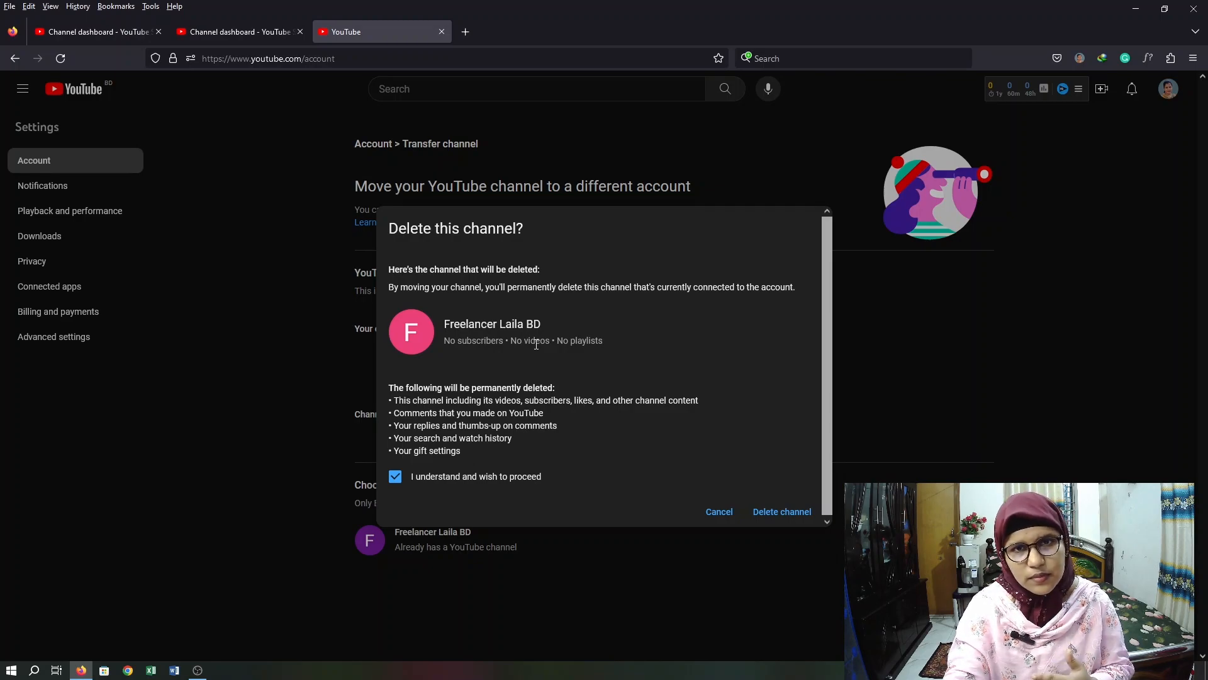
{"action": "left_click", "coordinate": [779, 513]}
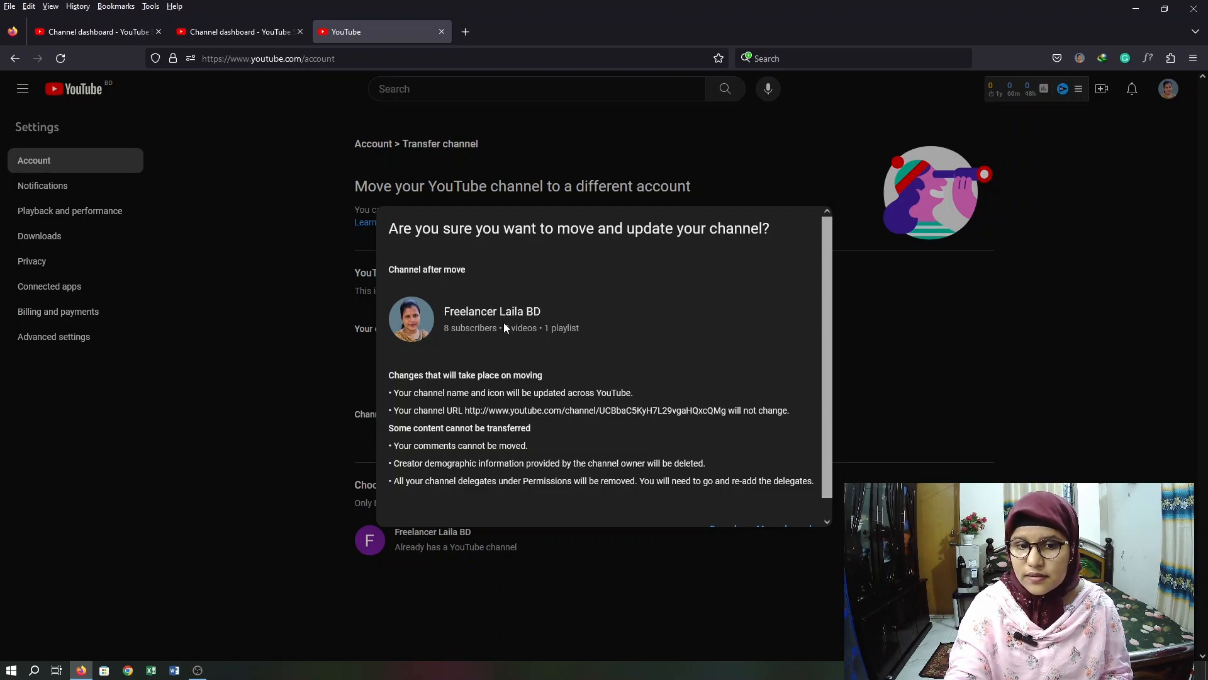
{"action": "scroll", "coordinate": [583, 414], "scroll_direction": "down", "scroll_amount": 1}
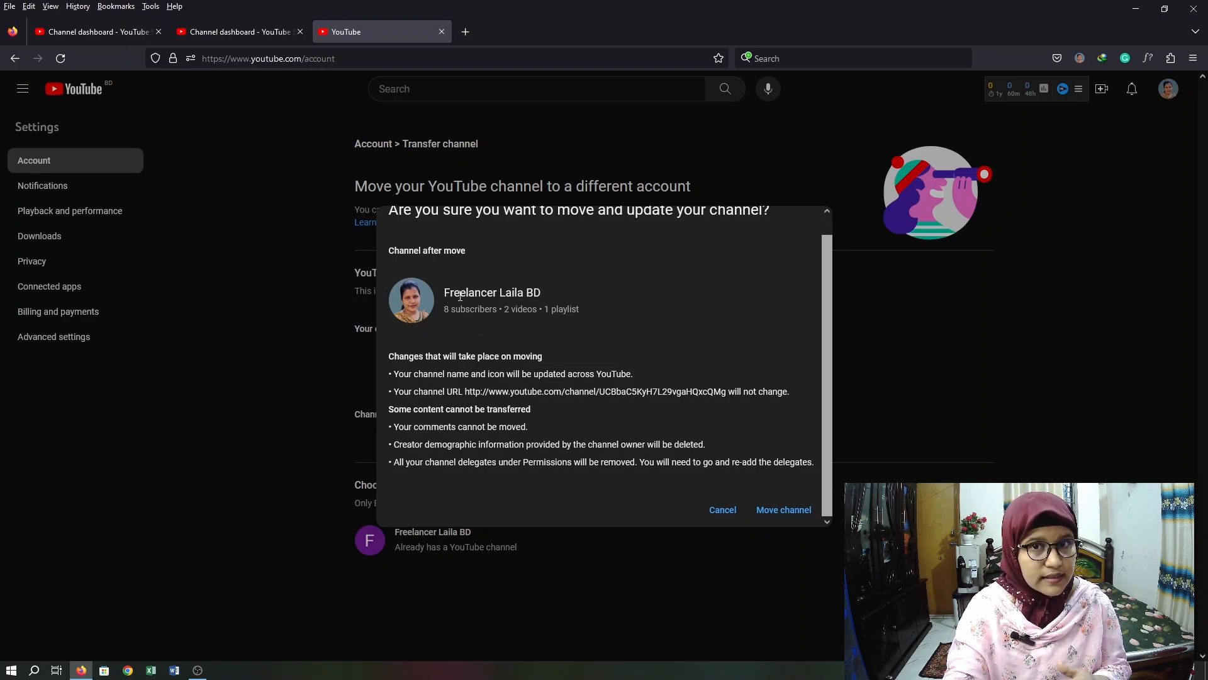
{"action": "left_click", "coordinate": [771, 511]}
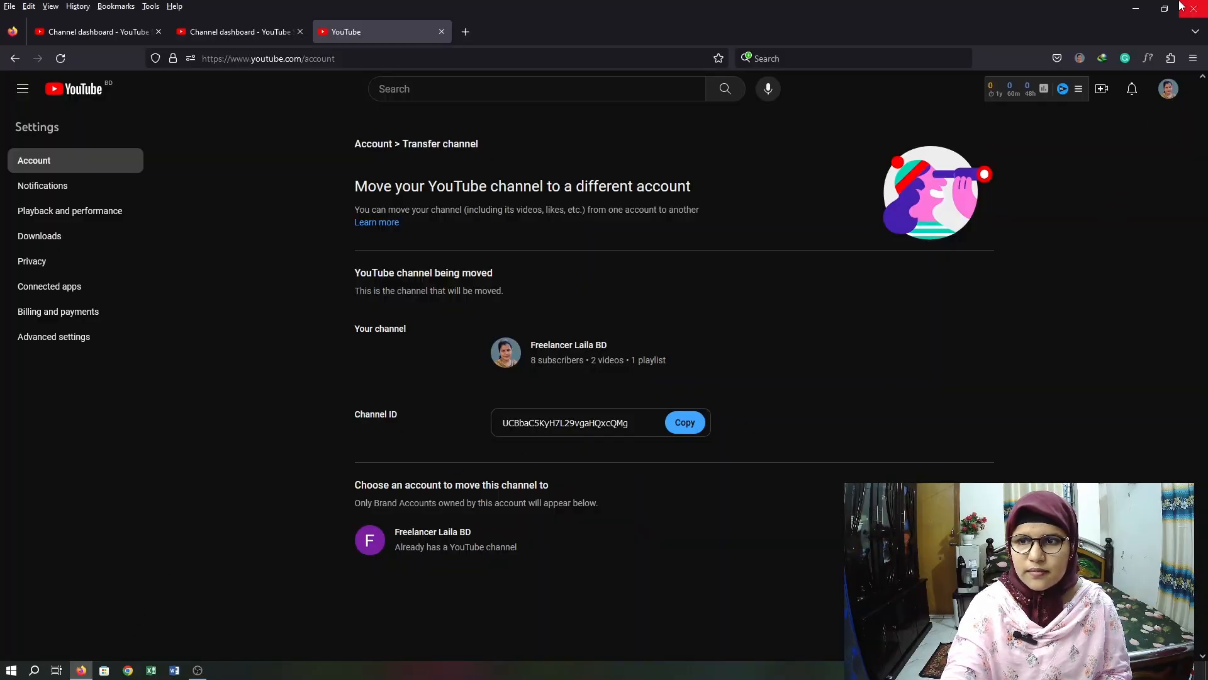
Switch the account to the moved brand channel with 8 subscribers and open its advanced settings
{"action": "left_click", "coordinate": [1168, 89]}
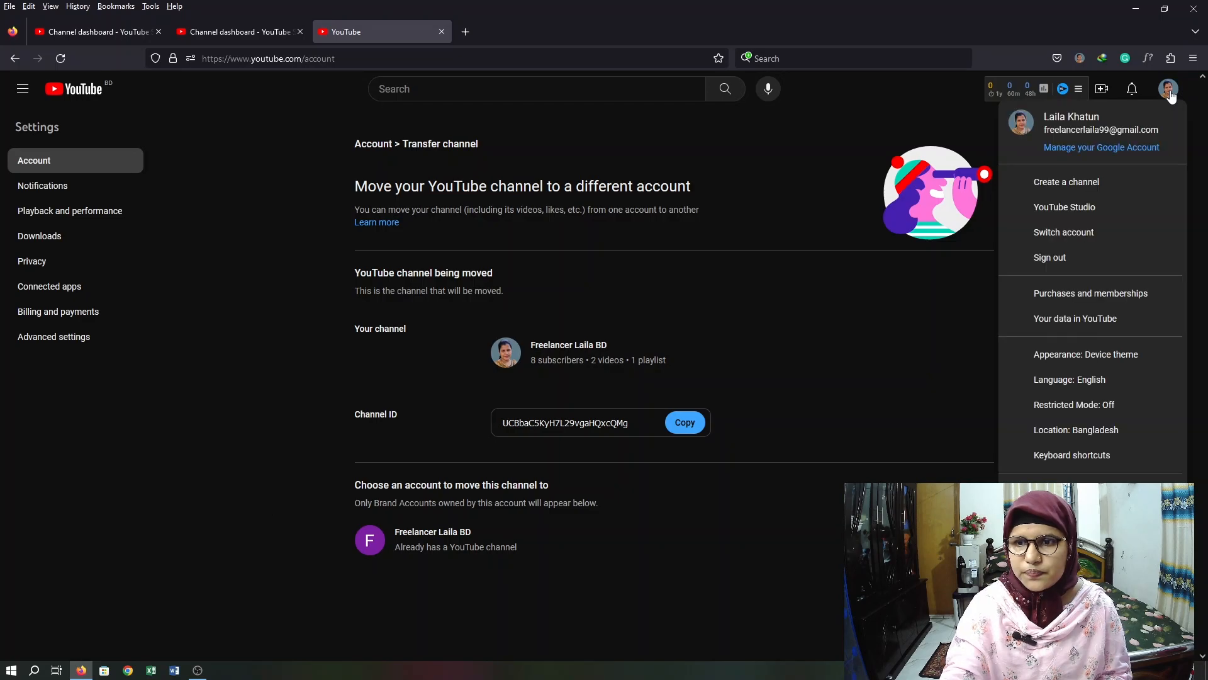
{"action": "left_click", "coordinate": [1071, 238]}
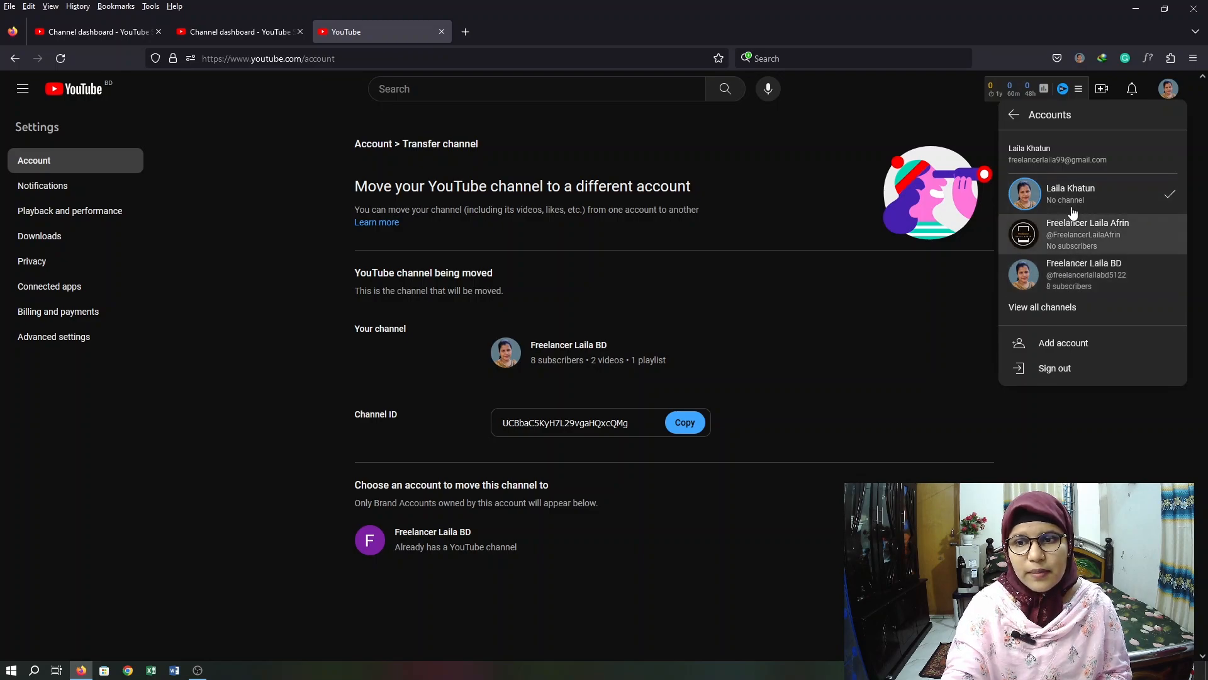
{"action": "left_click", "coordinate": [1089, 283]}
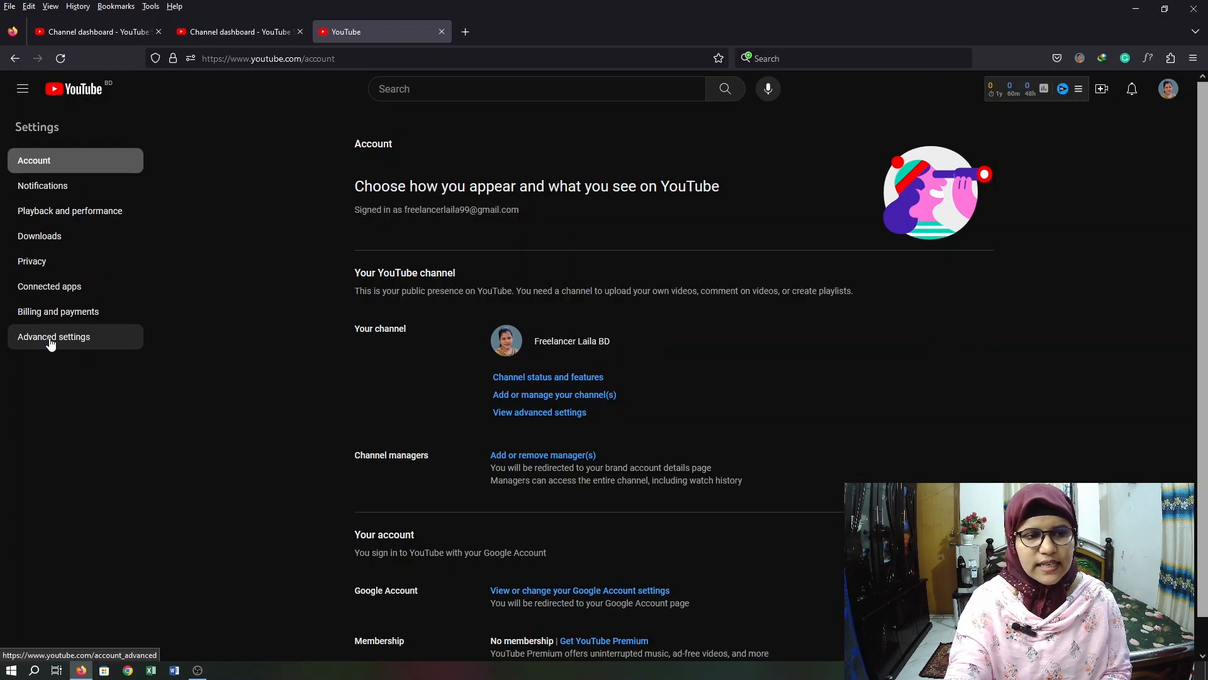
{"action": "left_click", "coordinate": [51, 343]}
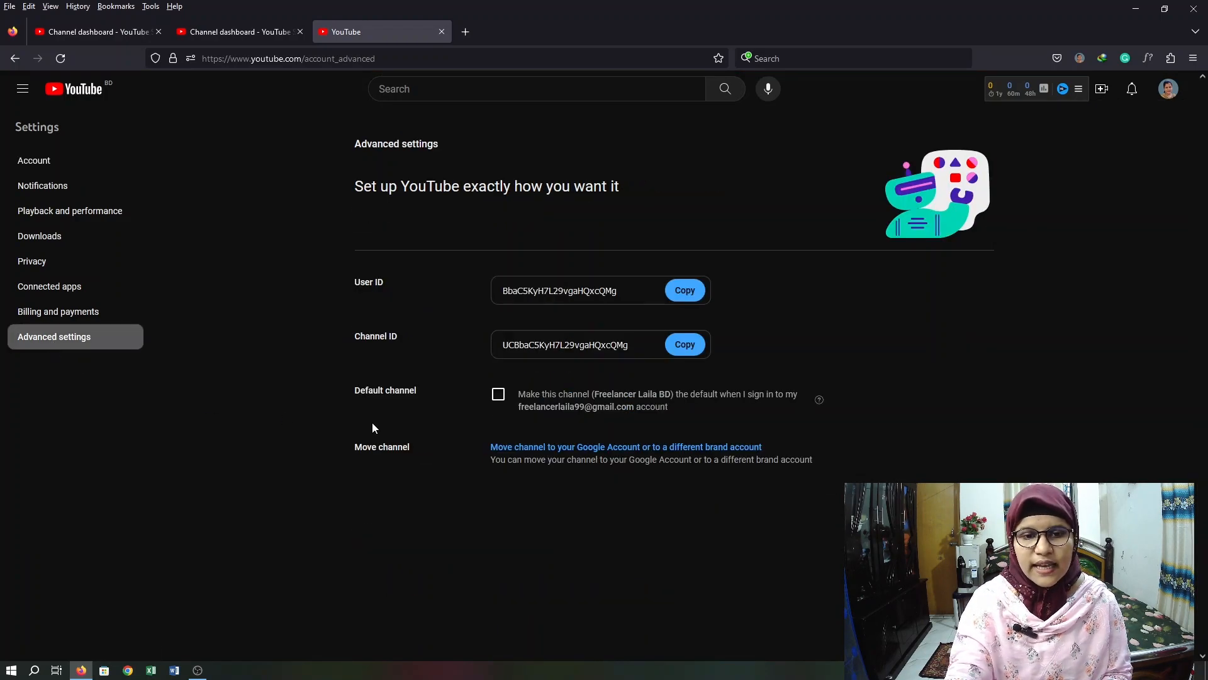